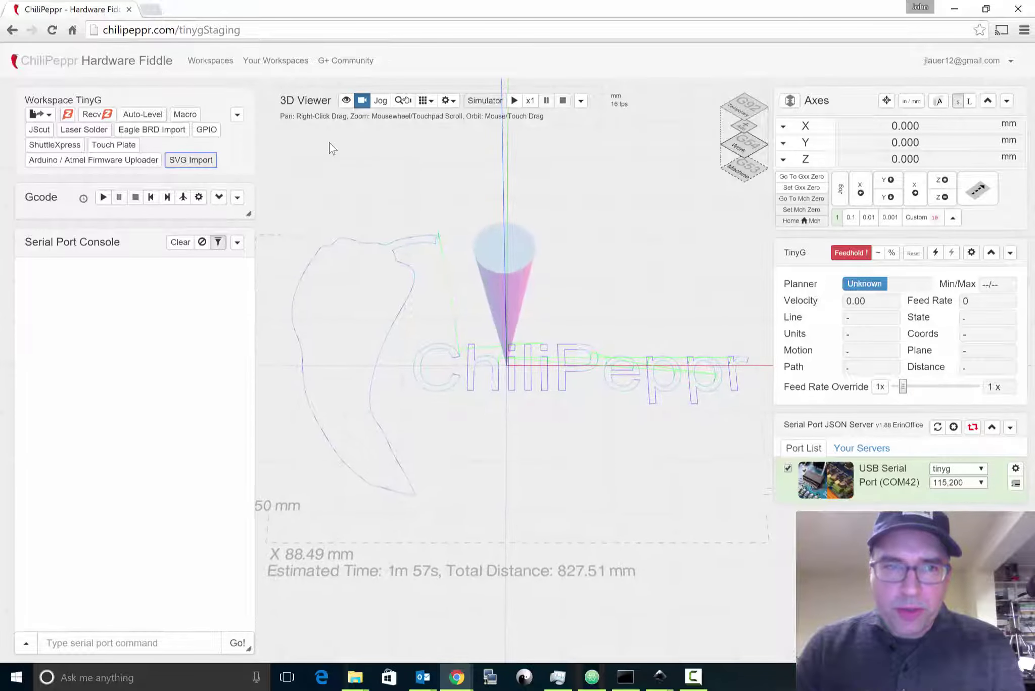
Step: Load the sample ChiliPeppr logo SVG file and centre the artwork on the origin in both X and Y
{"action": "left_click", "coordinate": [41, 119]}
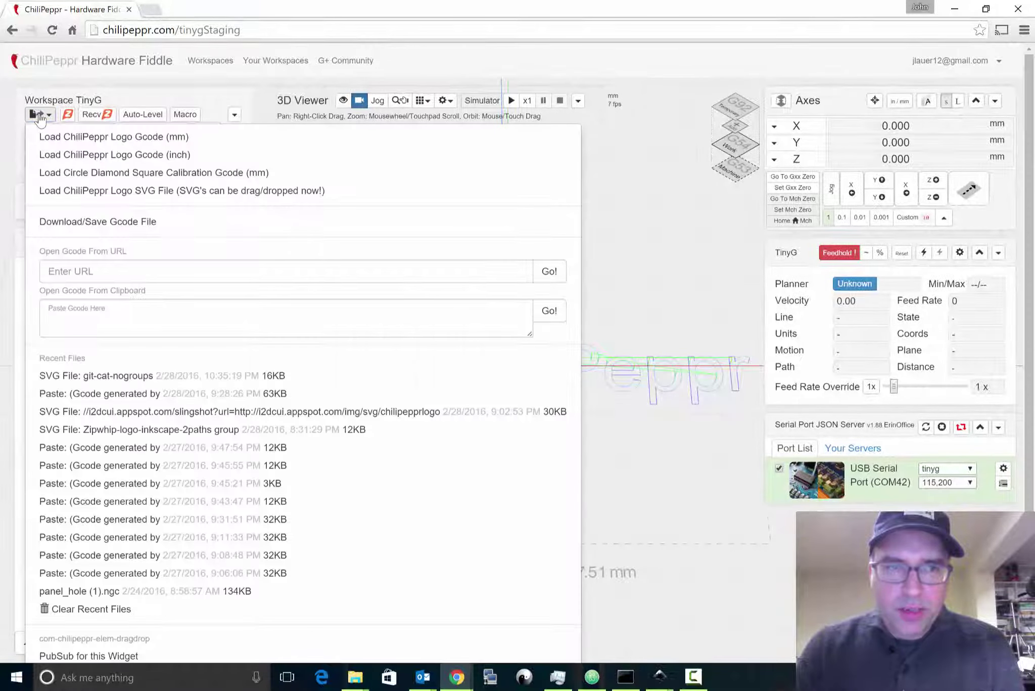
{"action": "left_click", "coordinate": [187, 194]}
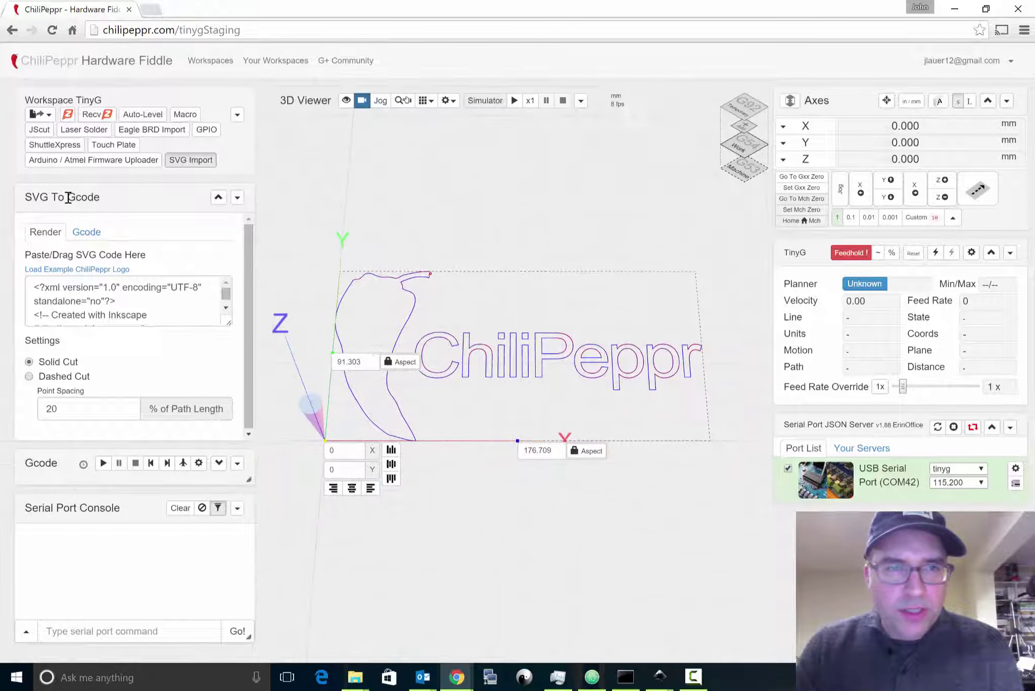
{"action": "left_click", "coordinate": [190, 159]}
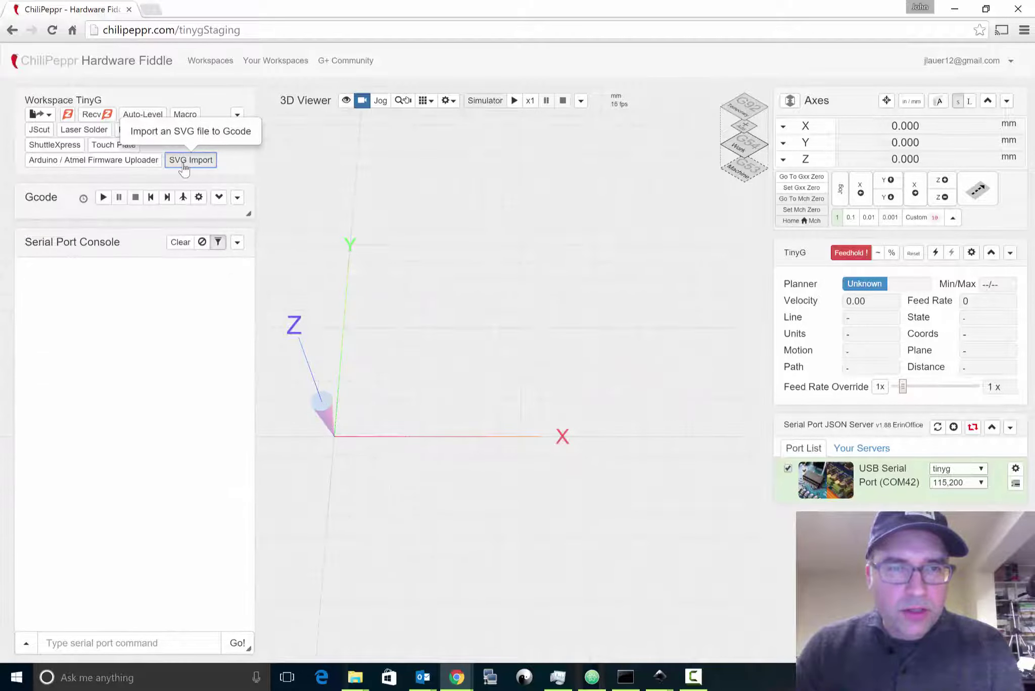
{"action": "left_click", "coordinate": [183, 164]}
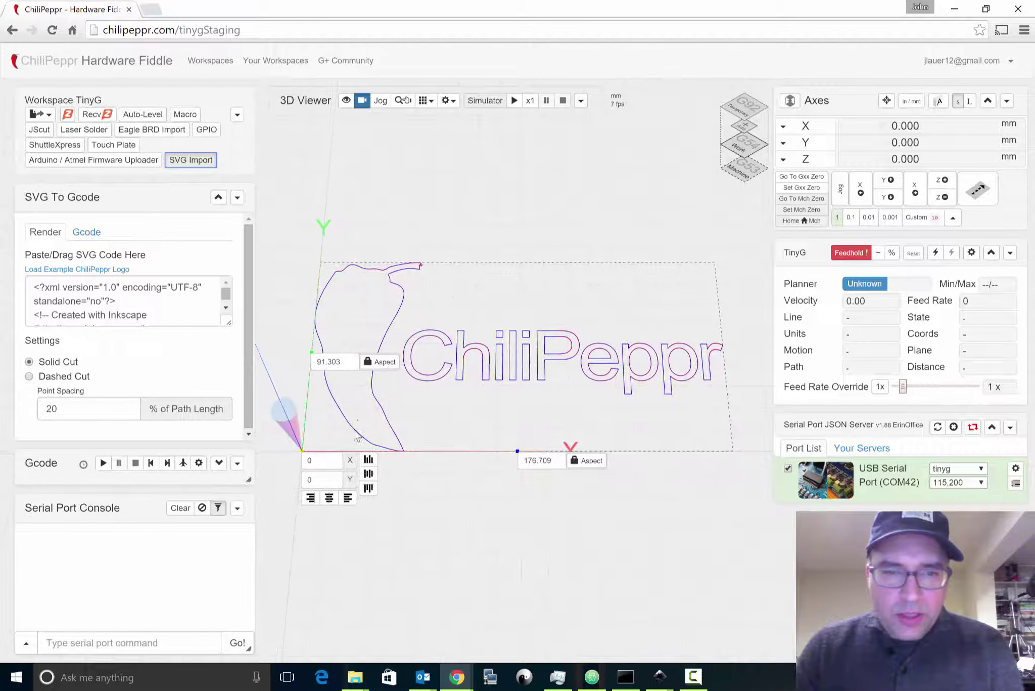
{"action": "left_click", "coordinate": [336, 496]}
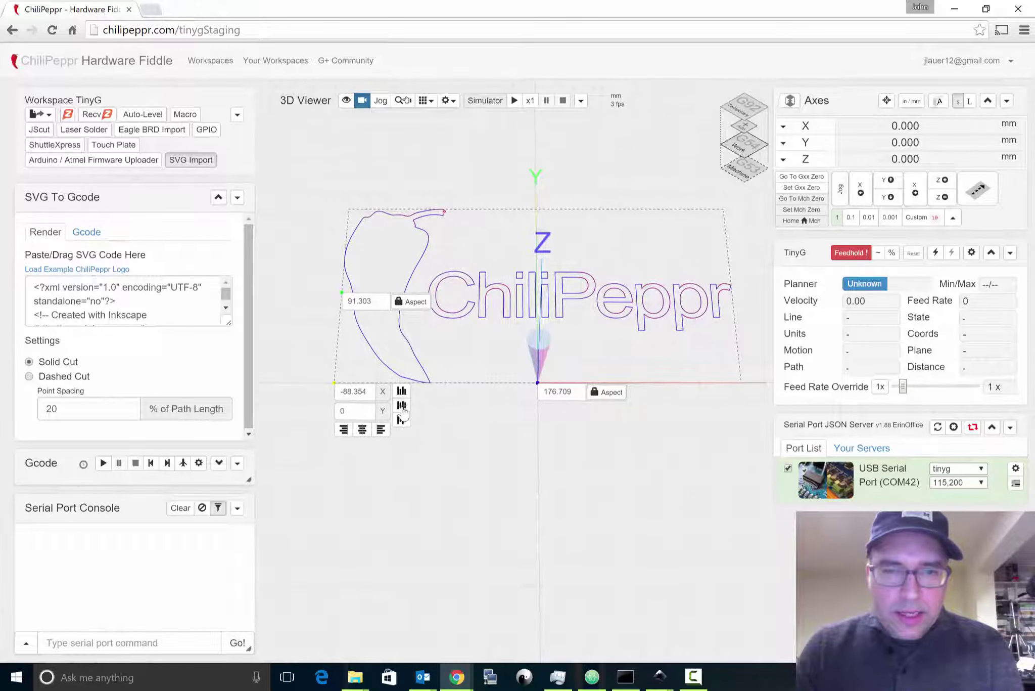
{"action": "left_click", "coordinate": [401, 407]}
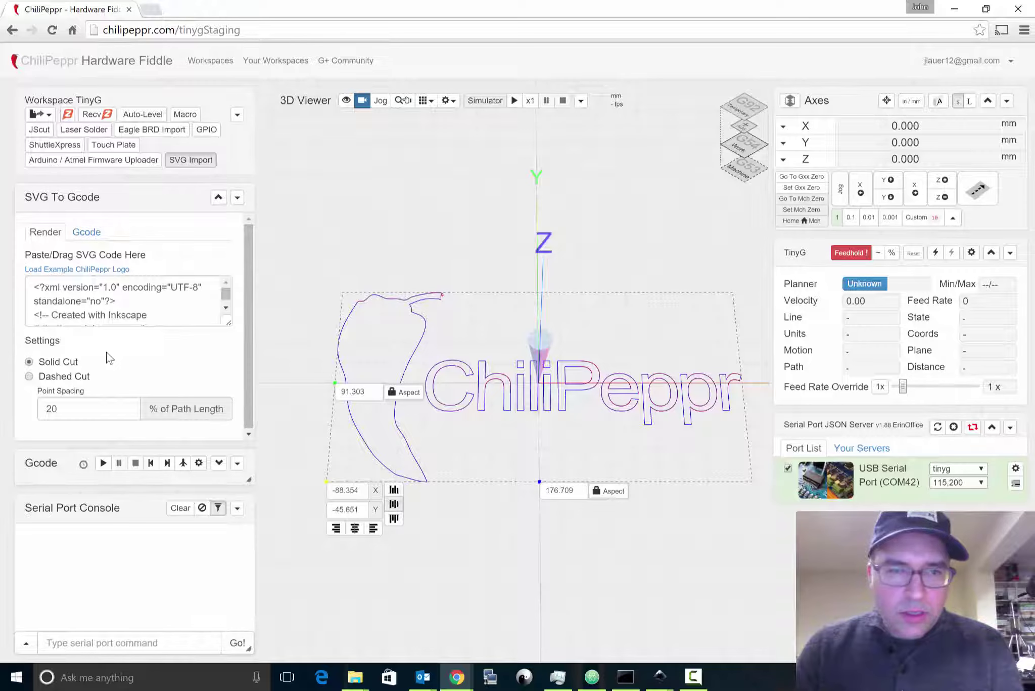
Step: Set the logo's Gcode mode to Mill and send the generated Gcode to the workspace
{"action": "left_click", "coordinate": [87, 232]}
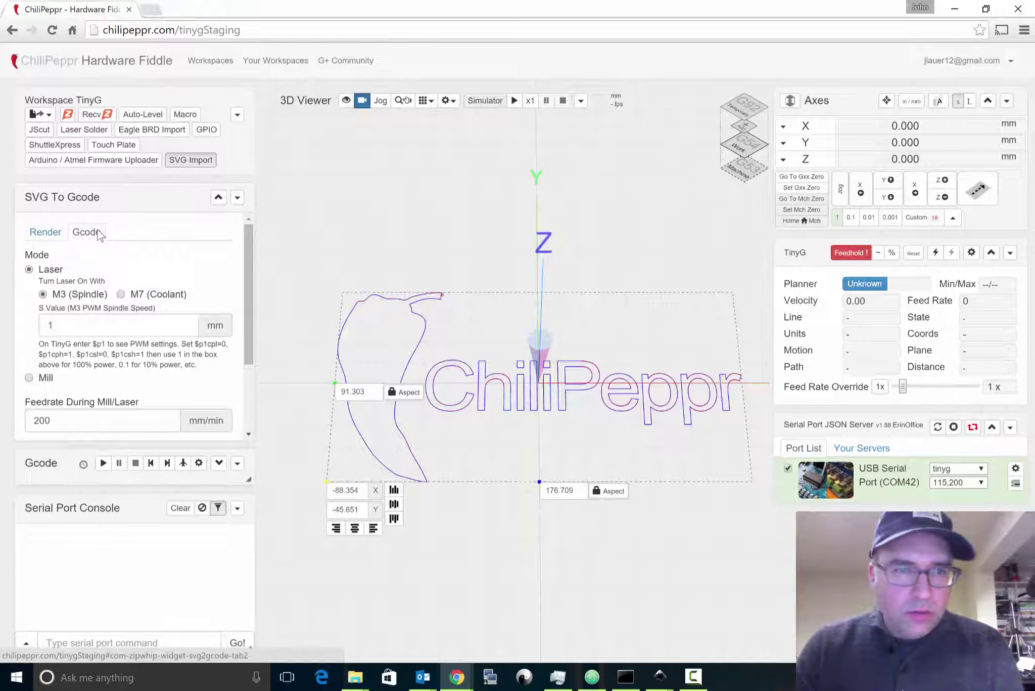
{"action": "left_click", "coordinate": [49, 378]}
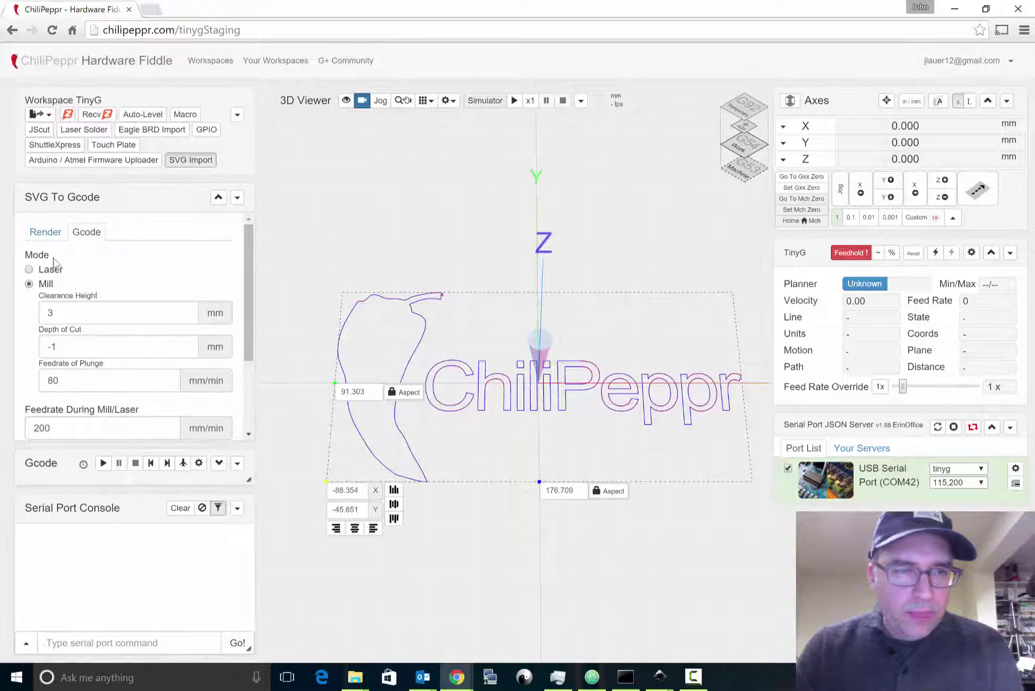
{"action": "left_click", "coordinate": [46, 271]}
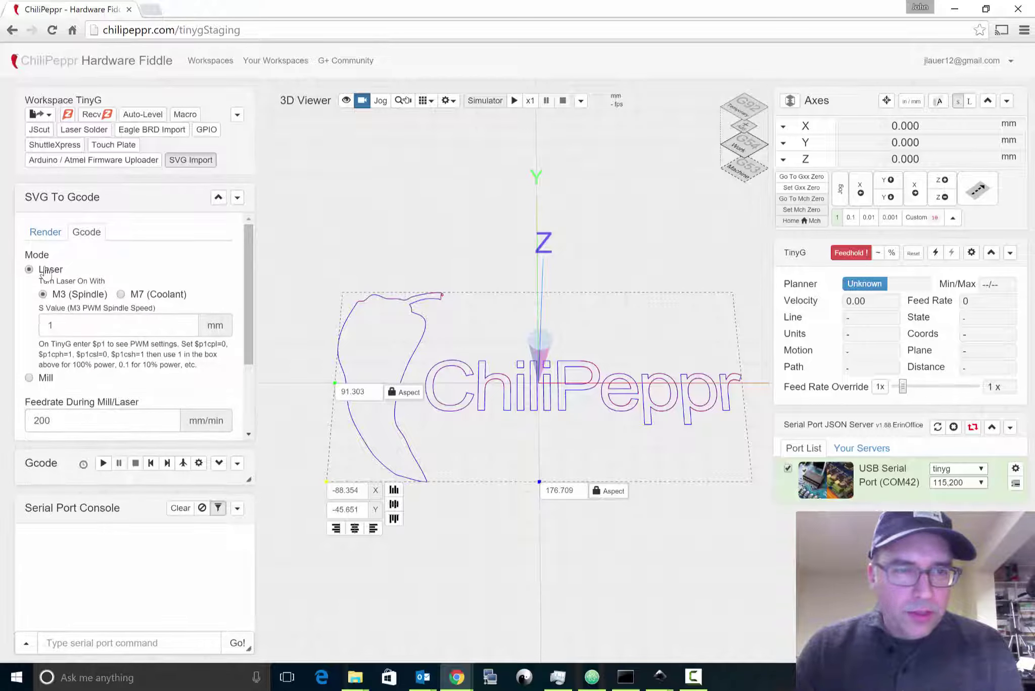
{"action": "left_click", "coordinate": [50, 378]}
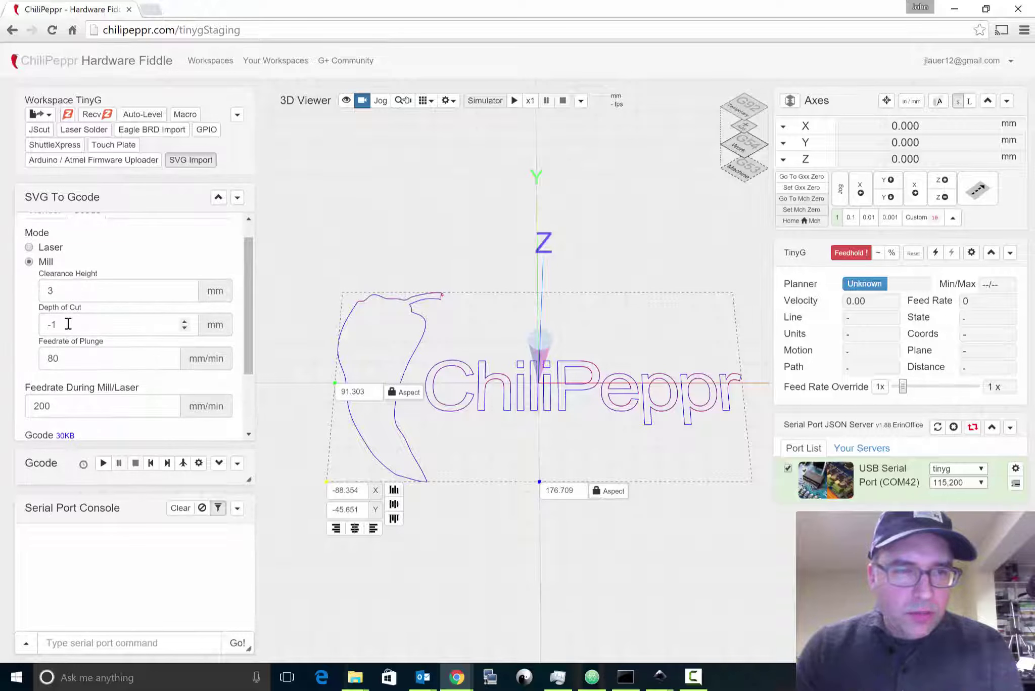
{"action": "scroll", "coordinate": [68, 324], "scroll_direction": "down", "scroll_amount": 1}
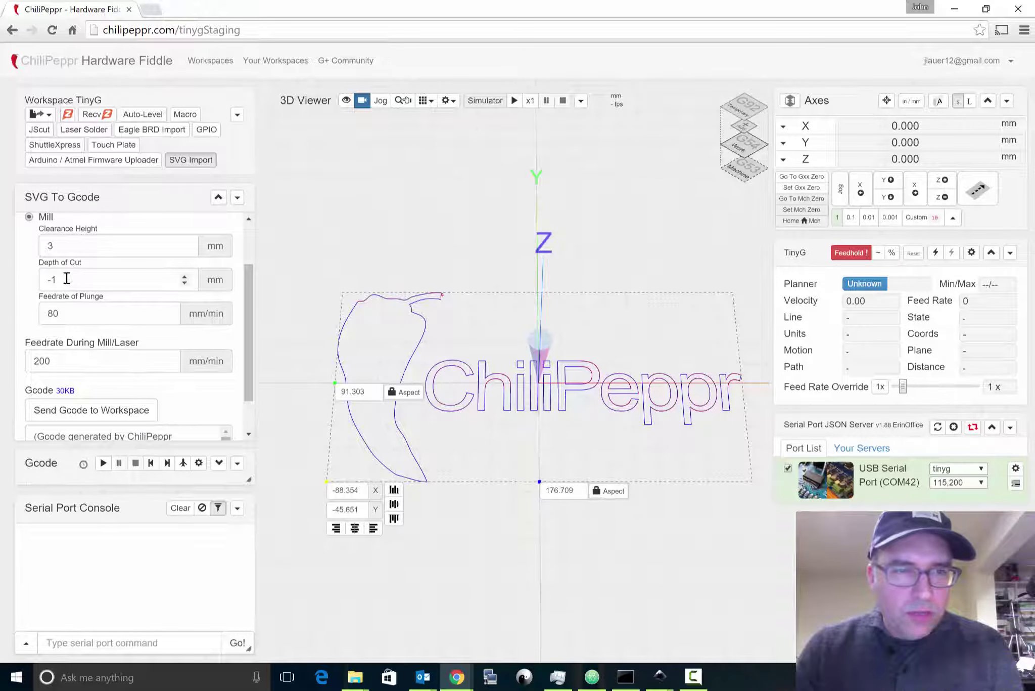
{"action": "scroll", "coordinate": [67, 278], "scroll_direction": "down", "scroll_amount": 1}
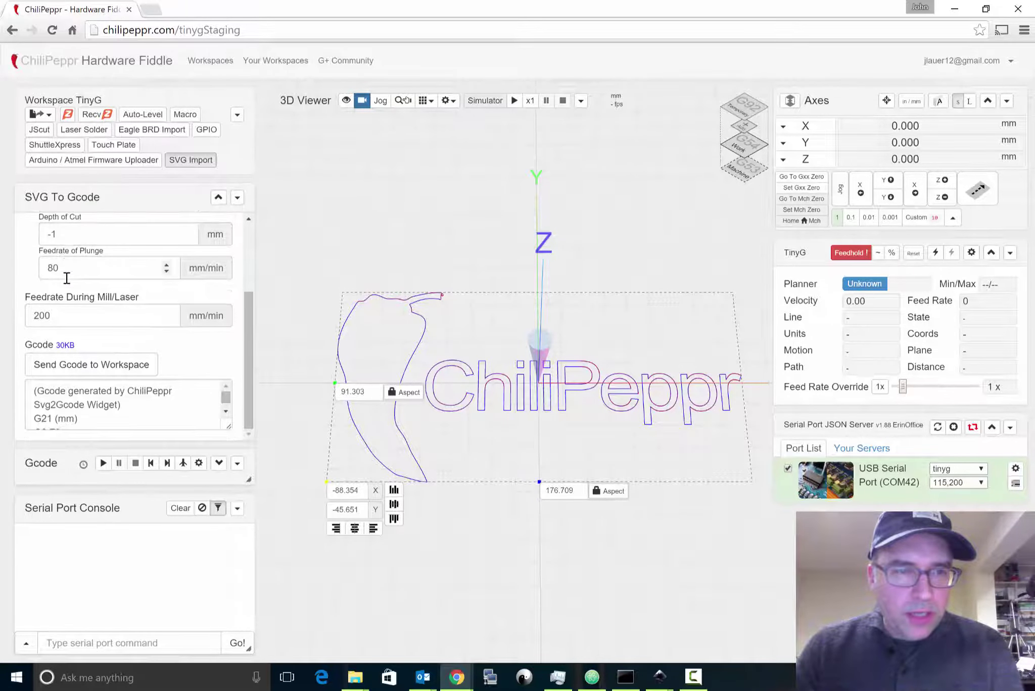
{"action": "left_click", "coordinate": [93, 362]}
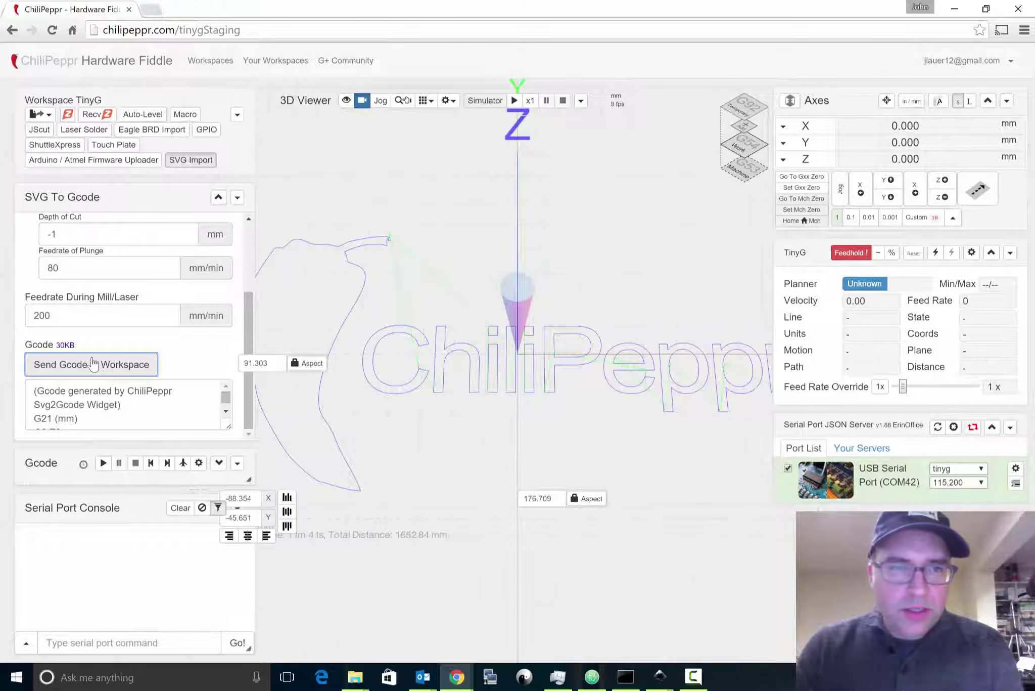
Step: Hide the SVG import widget and examine the milled logo toolpath and its Z extent from several angles
{"action": "left_click", "coordinate": [184, 160]}
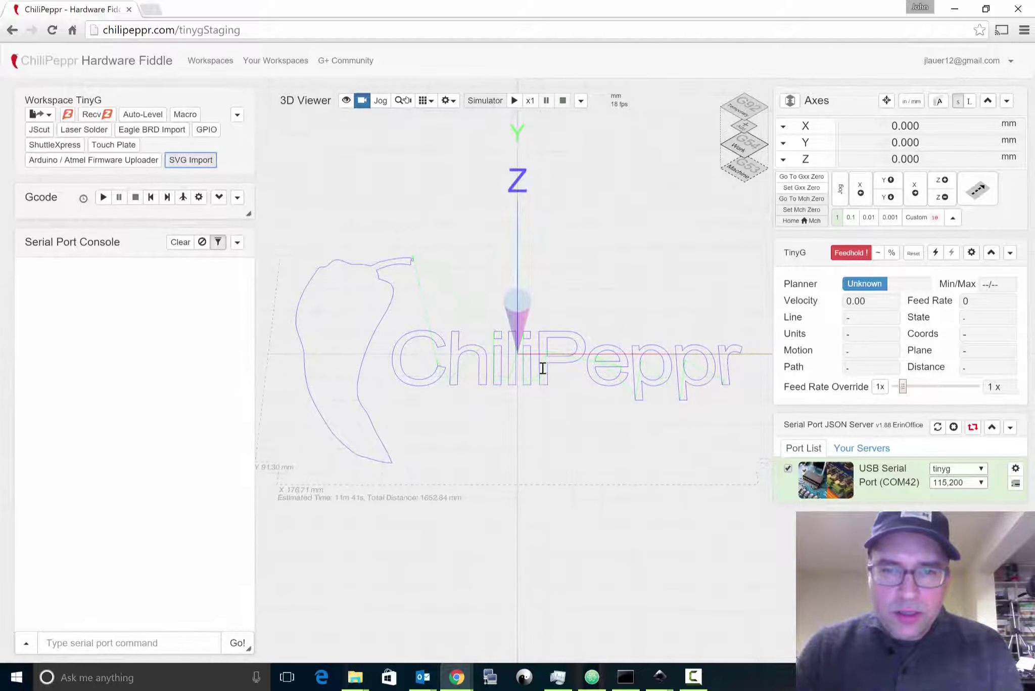
{"action": "left_click_drag", "start_coordinate": [539, 339], "coordinate": [502, 308]}
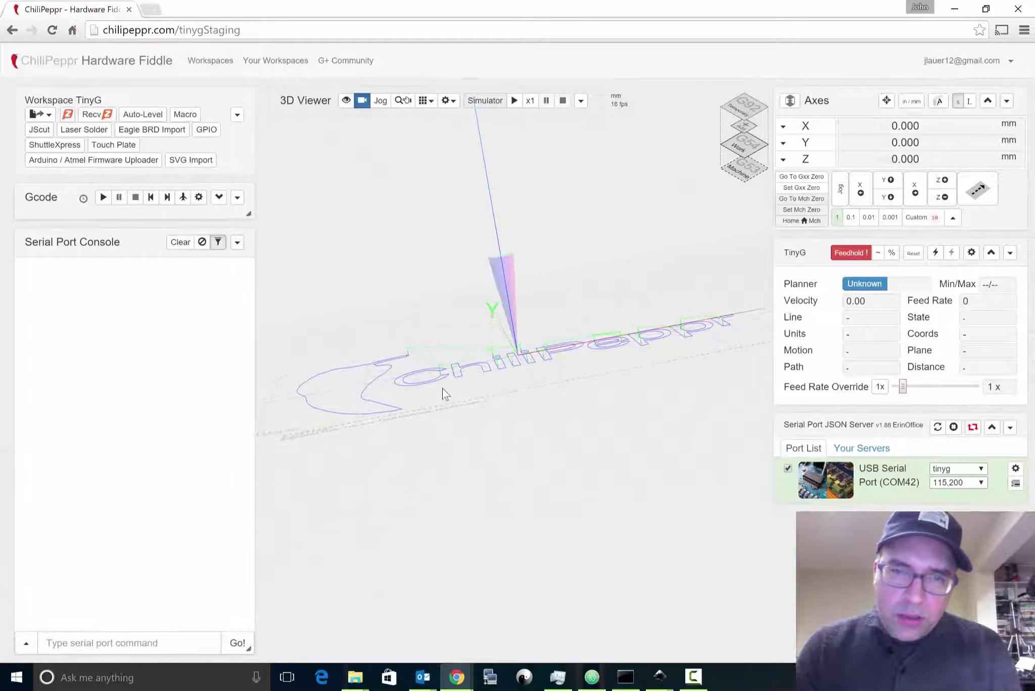
{"action": "left_click_drag", "start_coordinate": [439, 372], "coordinate": [351, 404]}
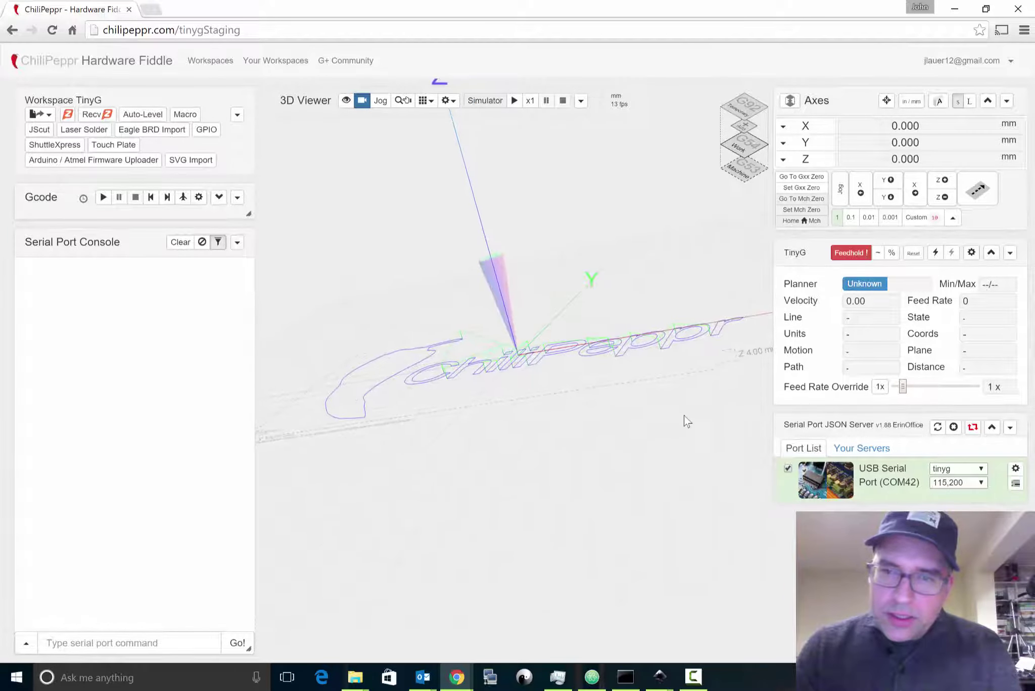
{"action": "right_click_drag", "start_coordinate": [712, 384], "coordinate": [708, 377]}
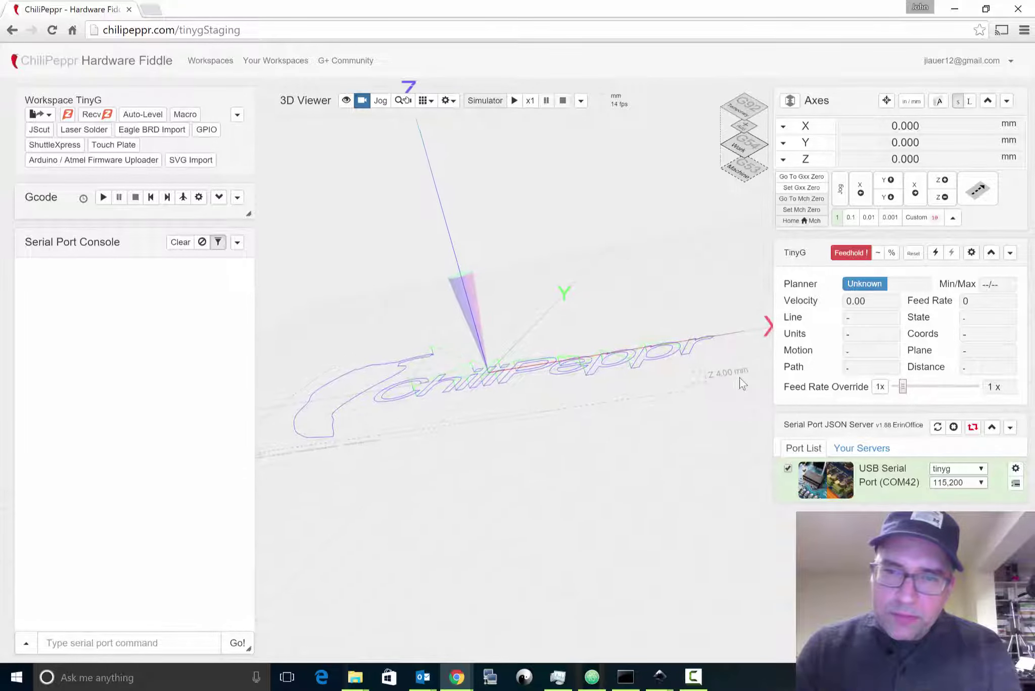
{"action": "left_click_drag", "start_coordinate": [523, 377], "coordinate": [553, 445]}
Step: Load Zipwhip-logo-inkscape-2paths group.svg from the OneDrive folder into the ChiliPeppr workspace in the browser
{"action": "key", "text": "alt+Tab"}
{"action": "key", "text": "alt+Tab"}
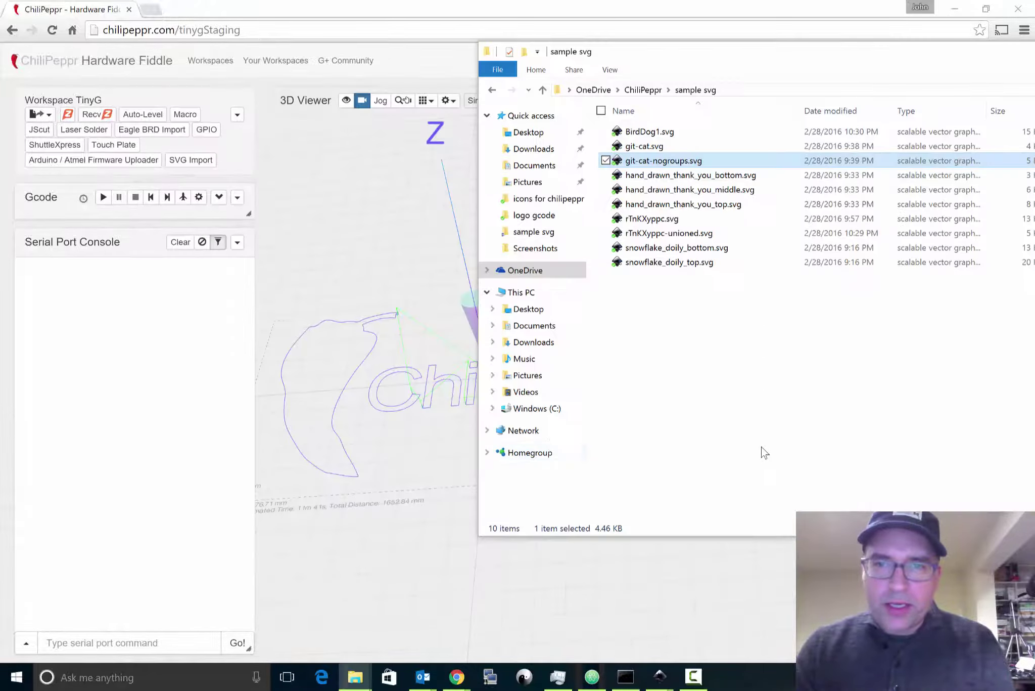
{"action": "key", "text": "alt+Tab"}
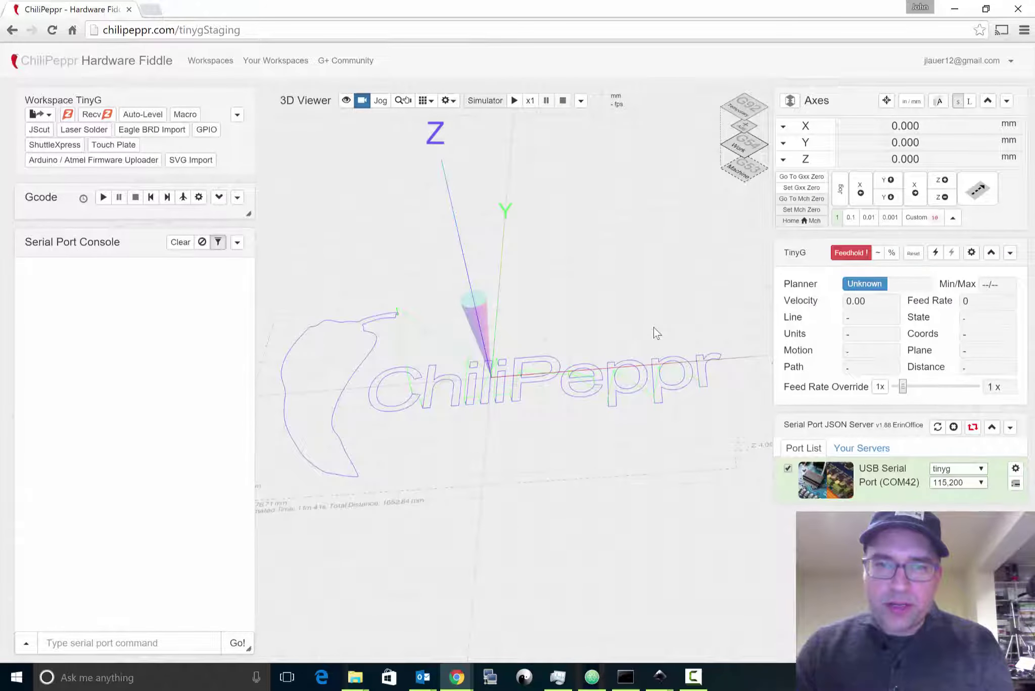
{"action": "key", "text": "alt+Tab"}
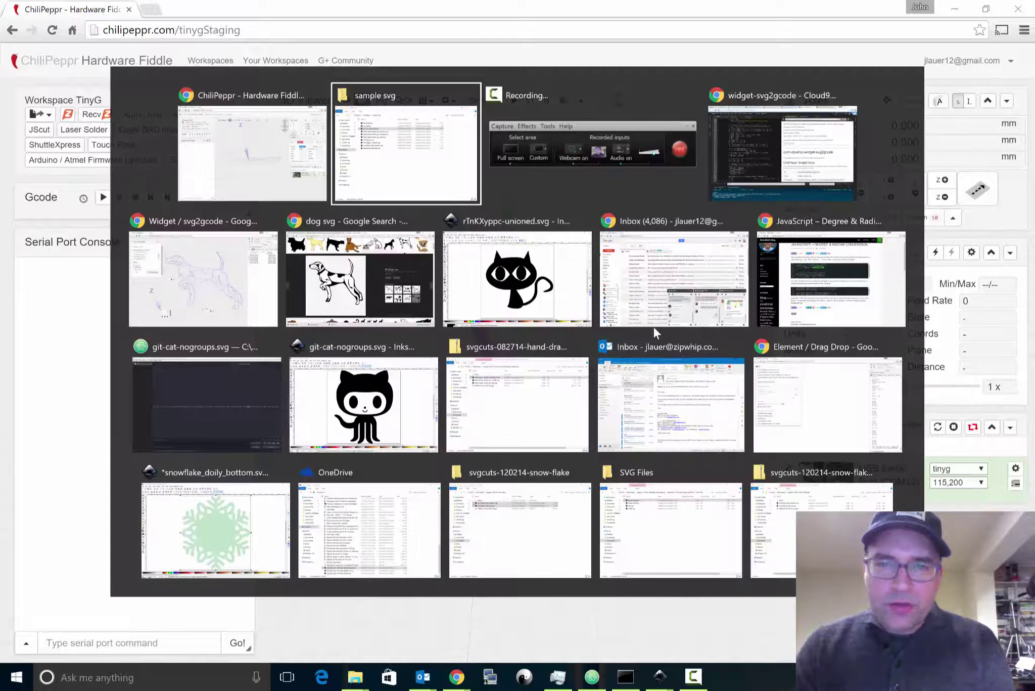
{"action": "key", "text": "alt+Tab"}
{"action": "key", "text": "alt+Tab"}
{"action": "key", "text": "alt+Tab"}
{"action": "key", "text": "alt+Tab"}
{"action": "key", "text": "alt+Tab"}
{"action": "key", "text": "alt+Tab"}
{"action": "key", "text": "alt+Tab"}
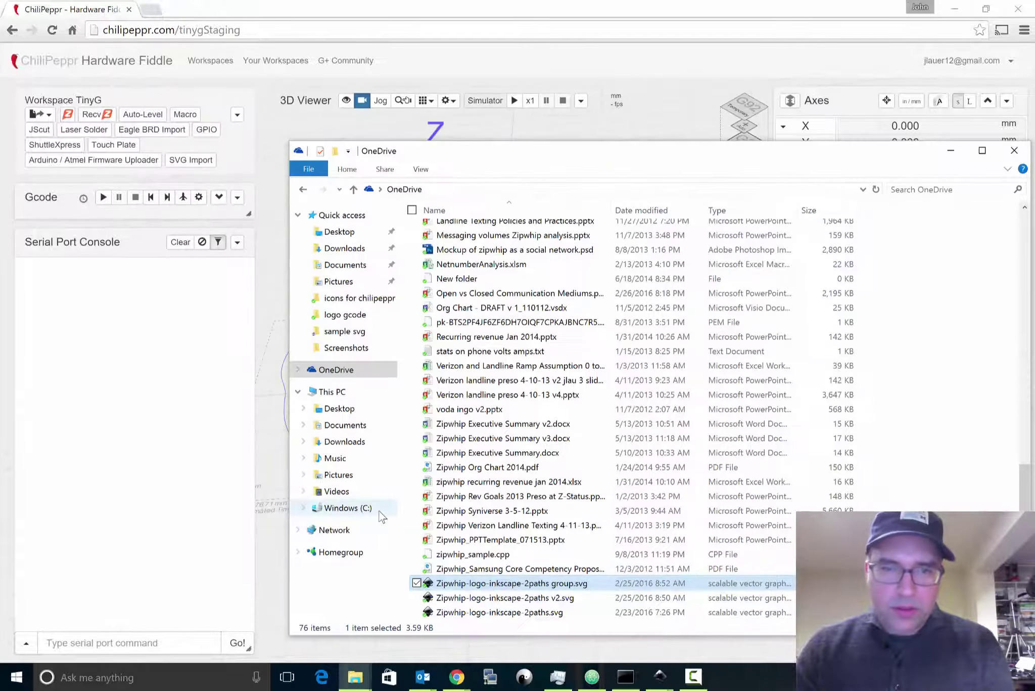
{"action": "left_click", "coordinate": [383, 515]}
{"action": "left_click_drag", "start_coordinate": [510, 583], "coordinate": [248, 484]}
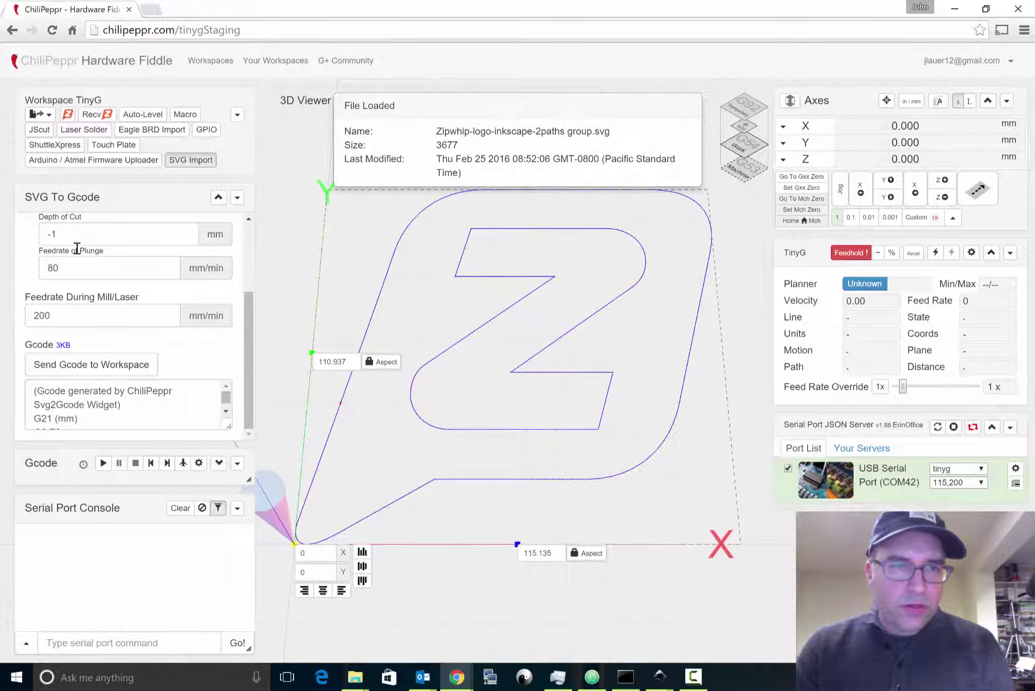
Step: Switch the render setting of the Zipwhip logo to Dashed Cut
{"action": "scroll", "coordinate": [79, 251], "scroll_direction": "up", "scroll_amount": 4}
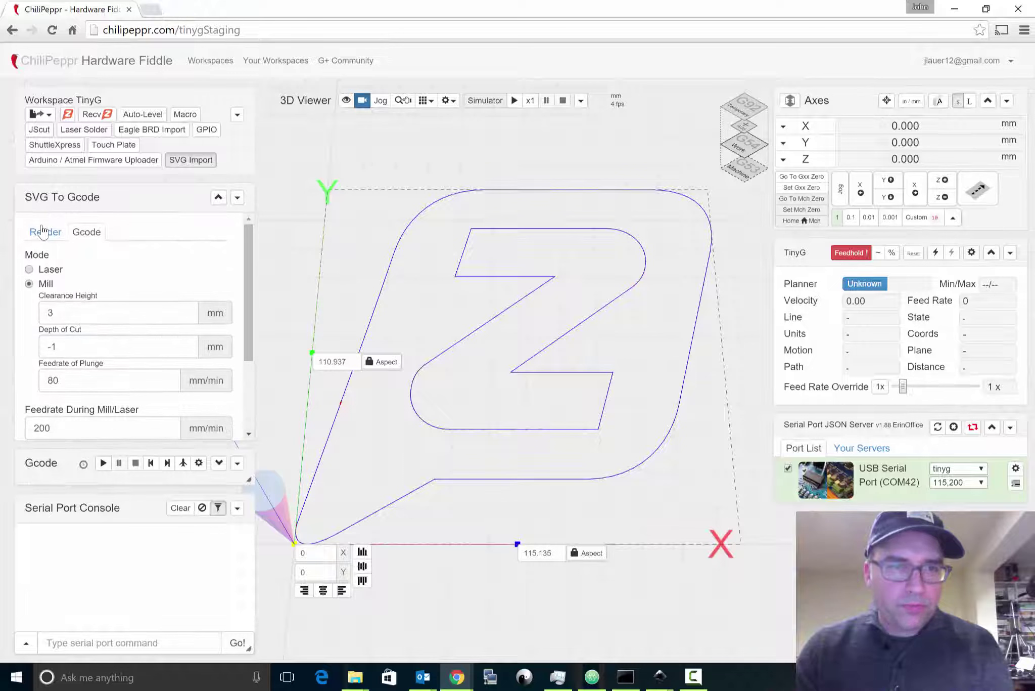
{"action": "left_click", "coordinate": [43, 231]}
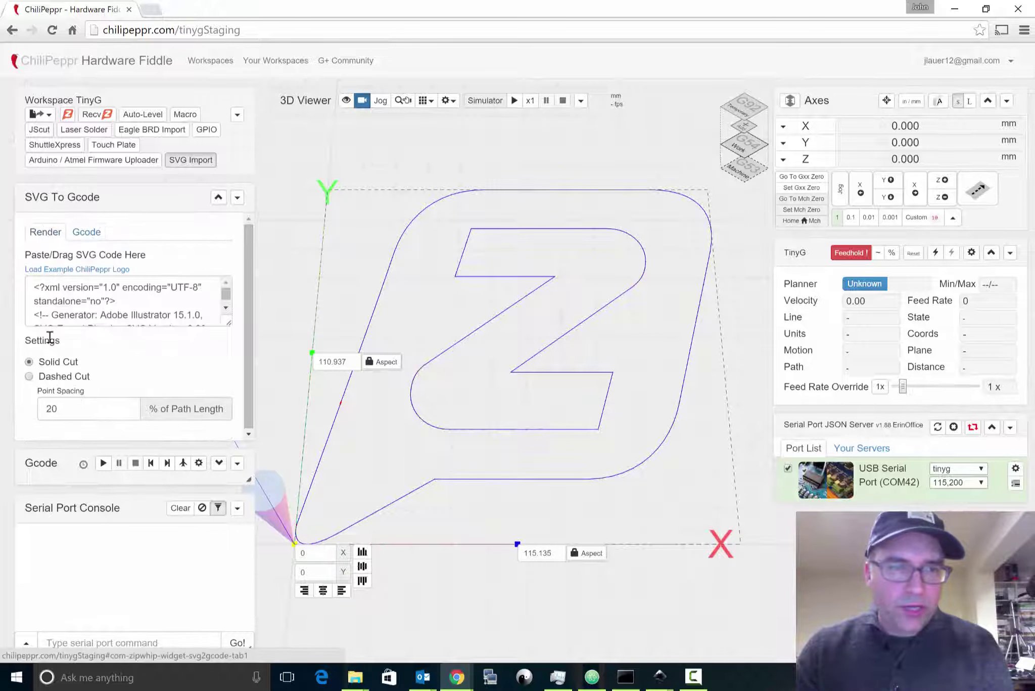
{"action": "left_click", "coordinate": [60, 379]}
Step: Increase the dashed cut's point spacing to 50% of path length
{"action": "left_click", "coordinate": [70, 410]}
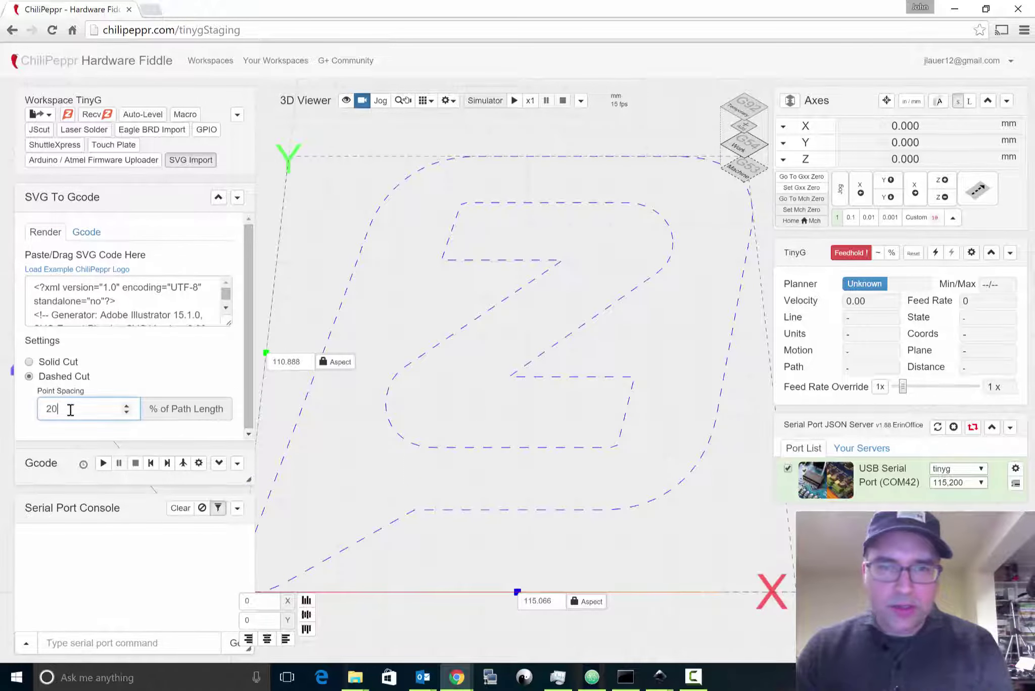
{"action": "key", "text": "Up"}
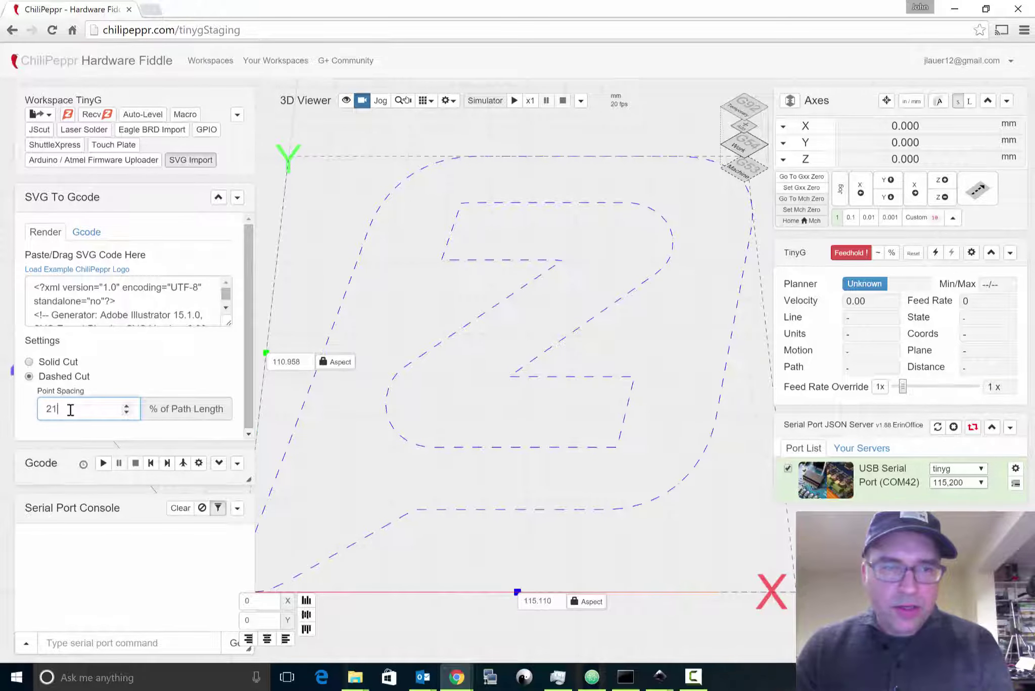
{"action": "key", "text": "Up"}
{"action": "key", "text": "Up"}
{"action": "key", "text": "Up"}
{"action": "key", "text": "Up"}
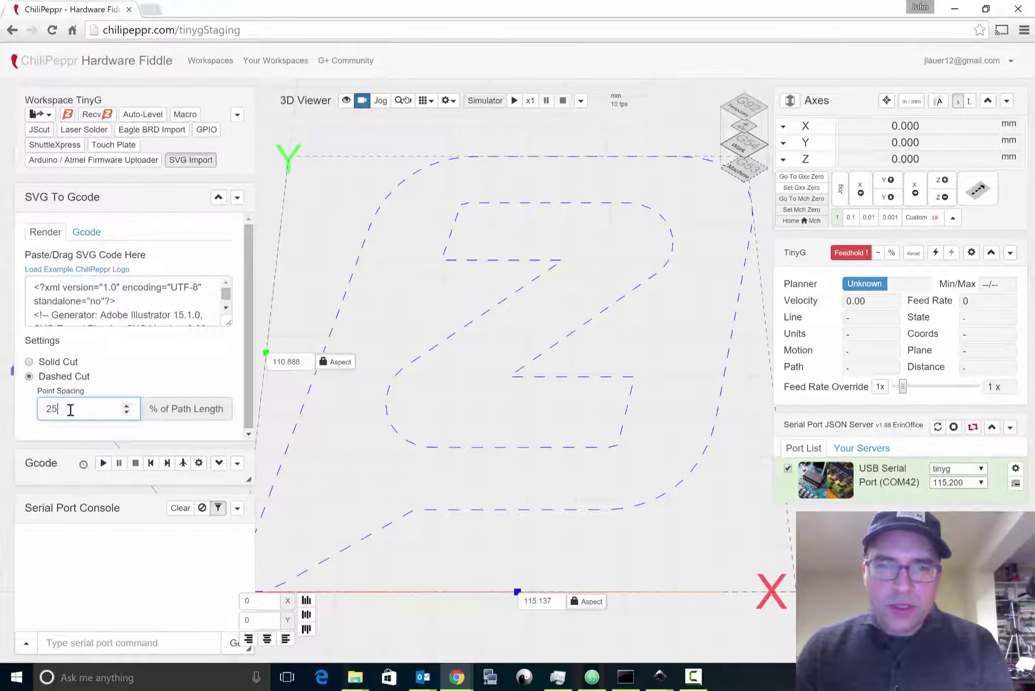
{"action": "key", "text": "Up"}
{"action": "key", "text": "Up"}
{"action": "key", "text": "Up"}
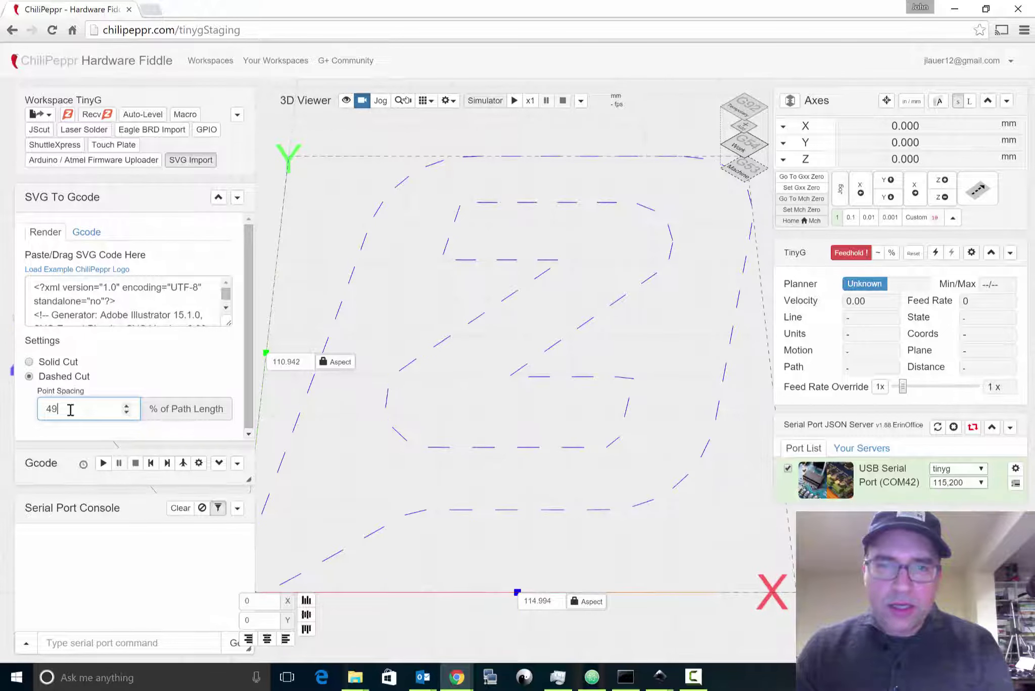
{"action": "key", "text": "Up"}
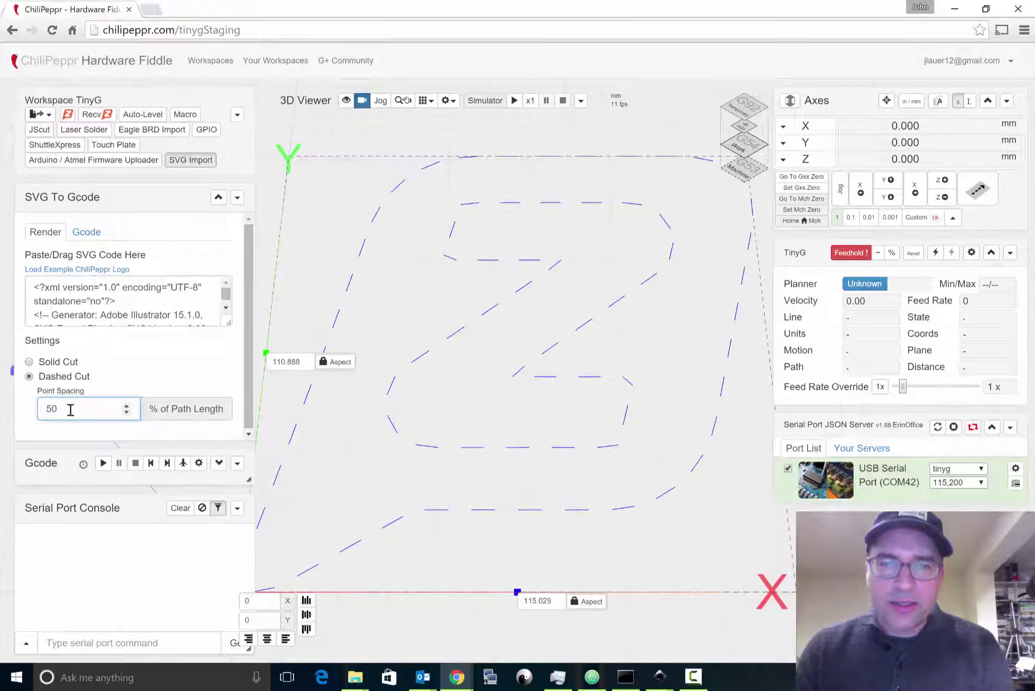
Step: Reduce the dashed cut's point spacing to 38% of path length
{"action": "key", "text": "Down"}
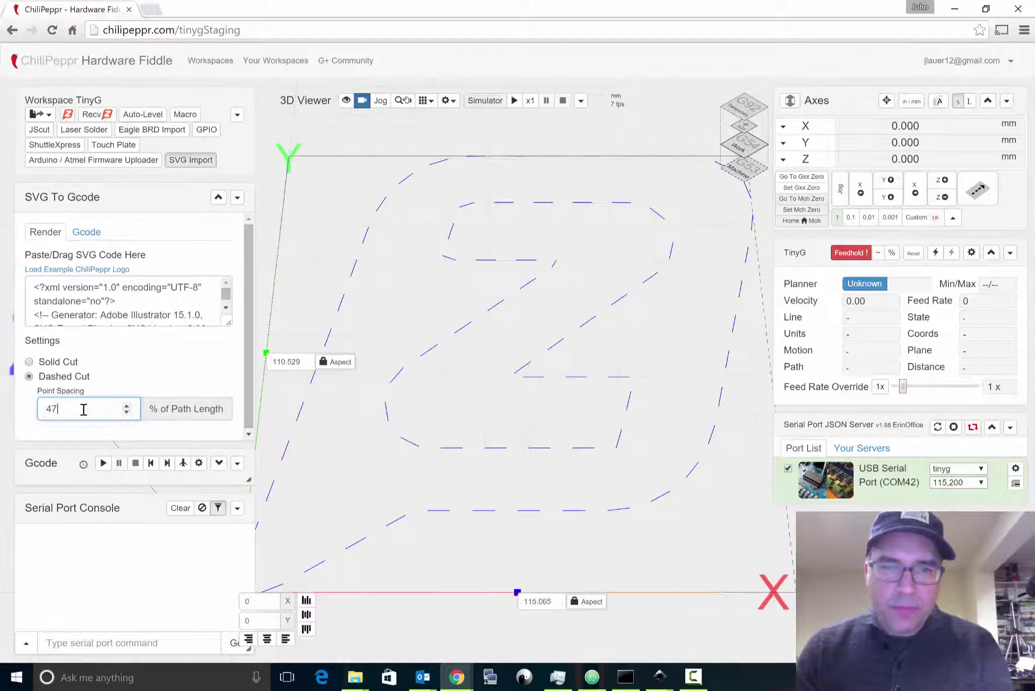
{"action": "key", "text": "Down"}
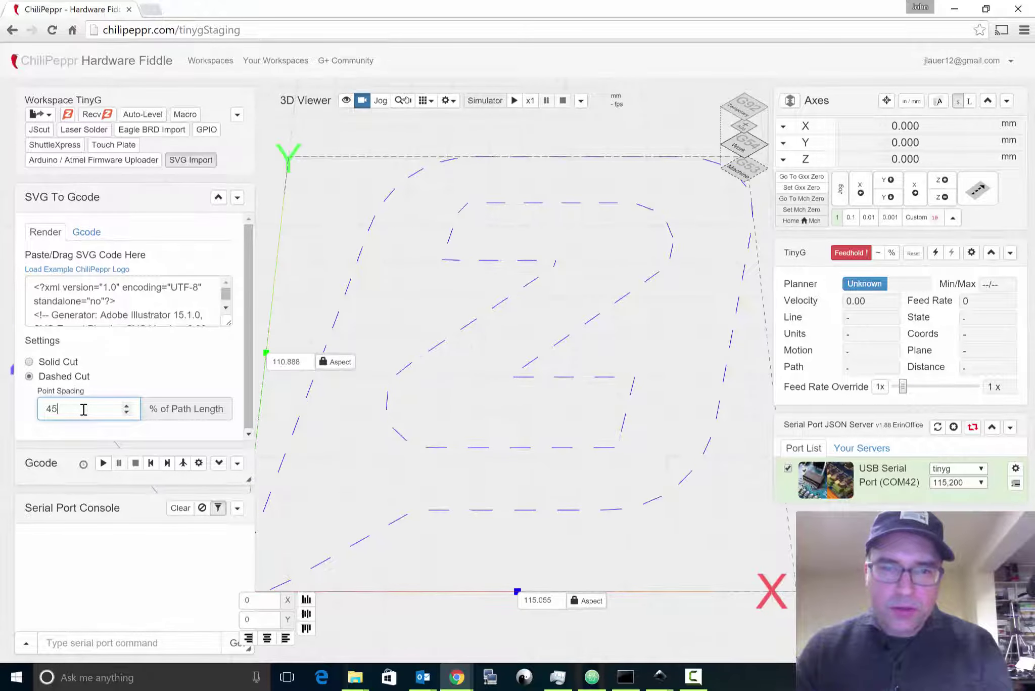
{"action": "key", "text": "Down"}
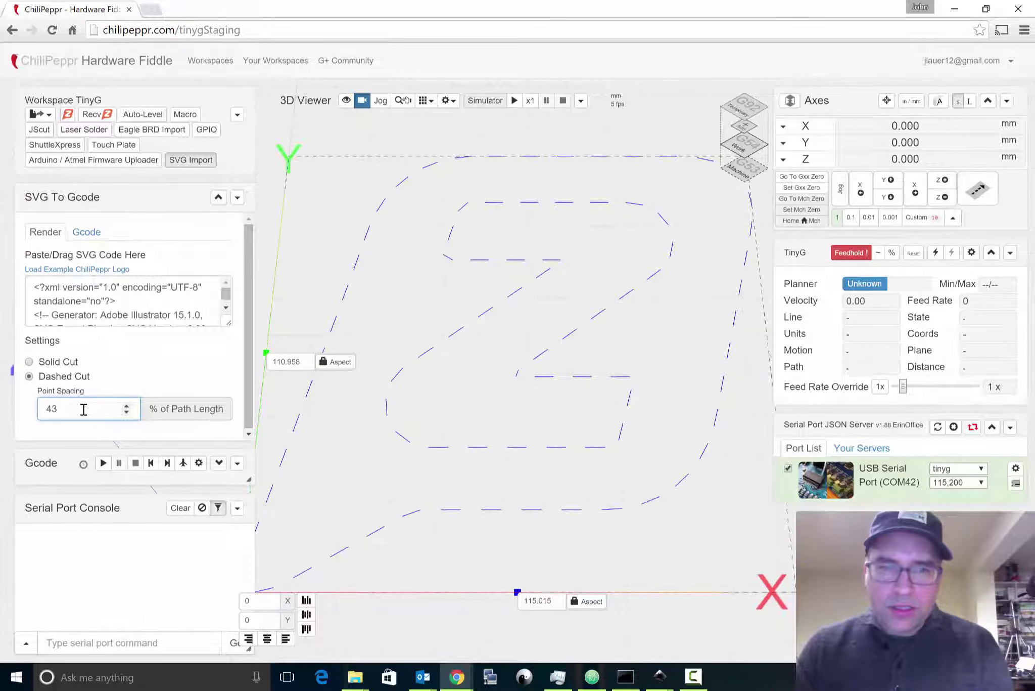
{"action": "key", "text": "Down"}
{"action": "key", "text": "Down"}
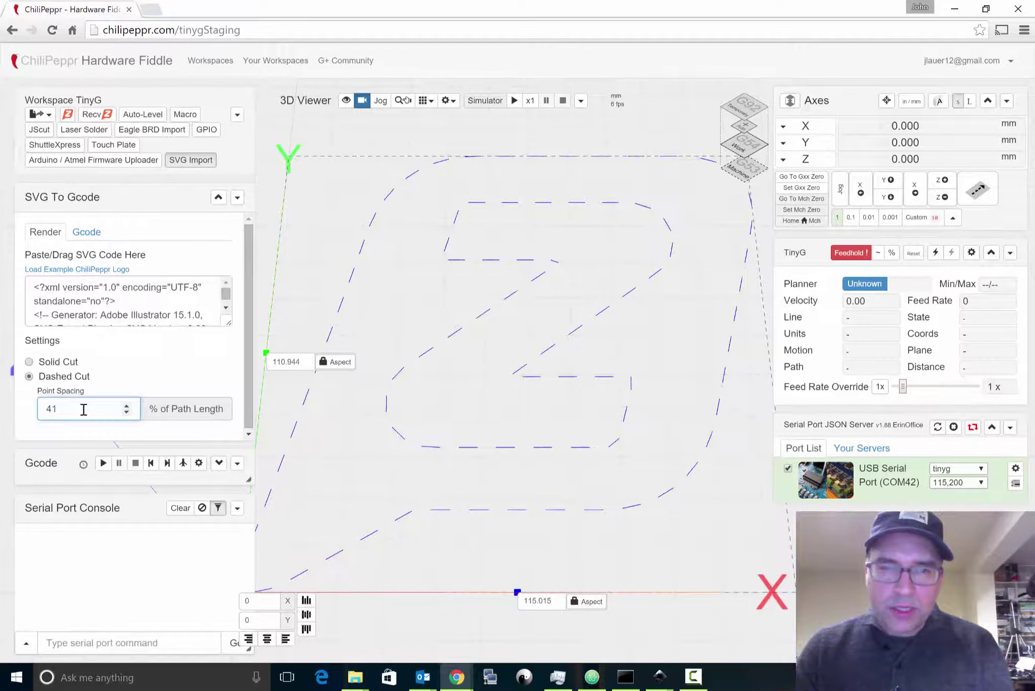
{"action": "key", "text": "Down"}
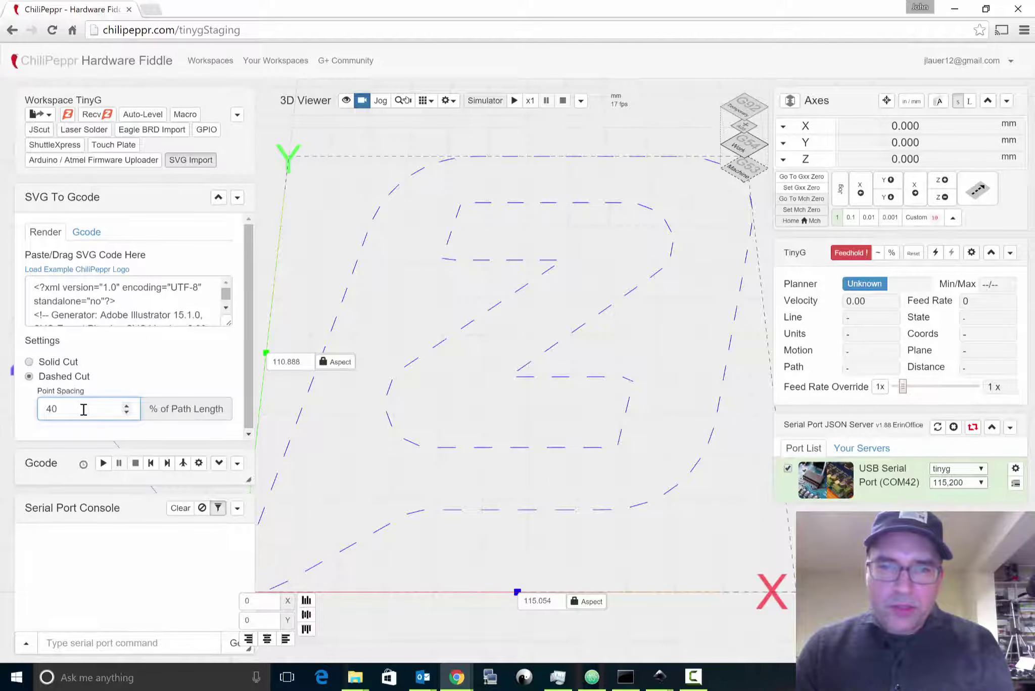
{"action": "key", "text": "Down"}
{"action": "key", "text": "Down"}
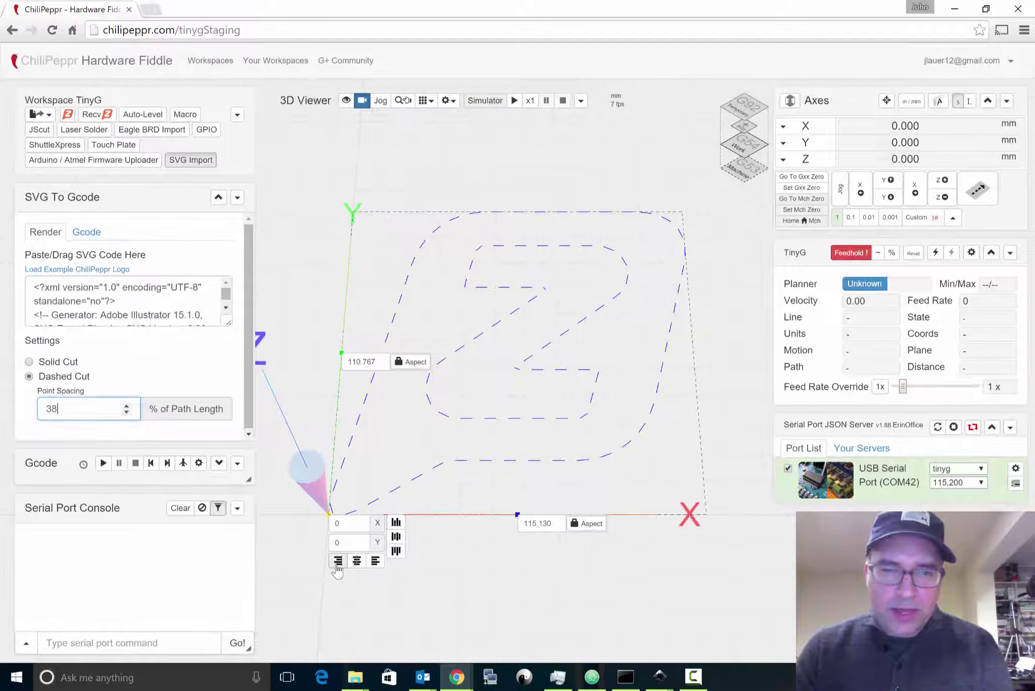
Step: Scale the Zipwhip logo to a height of 20 mm and align its right edge with the Y axis
{"action": "left_click", "coordinate": [338, 561]}
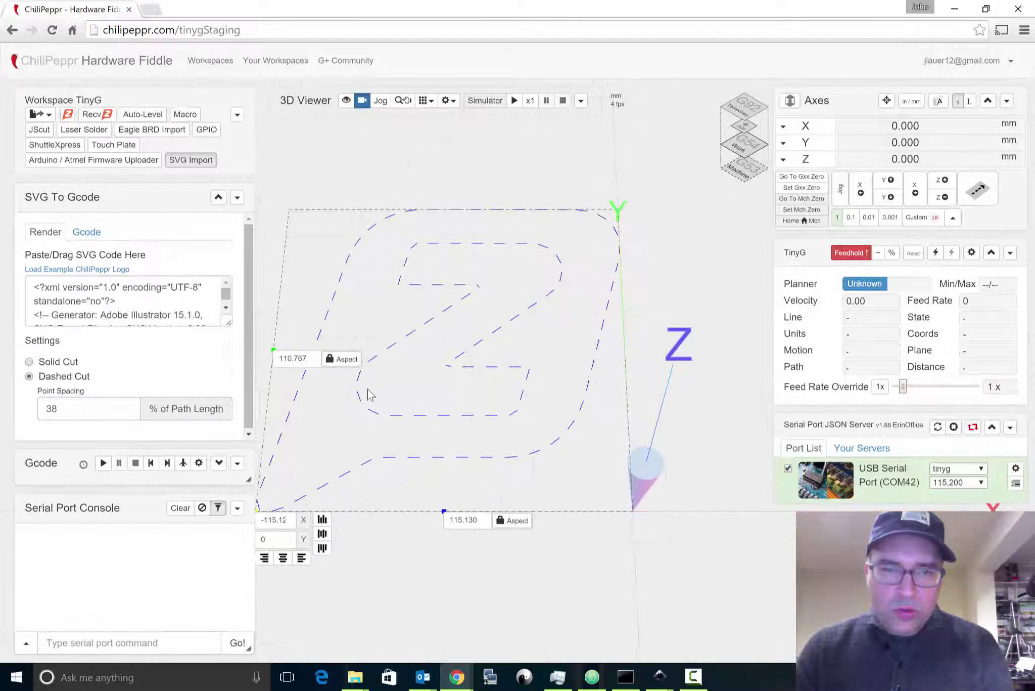
{"action": "double_click", "coordinate": [290, 358]}
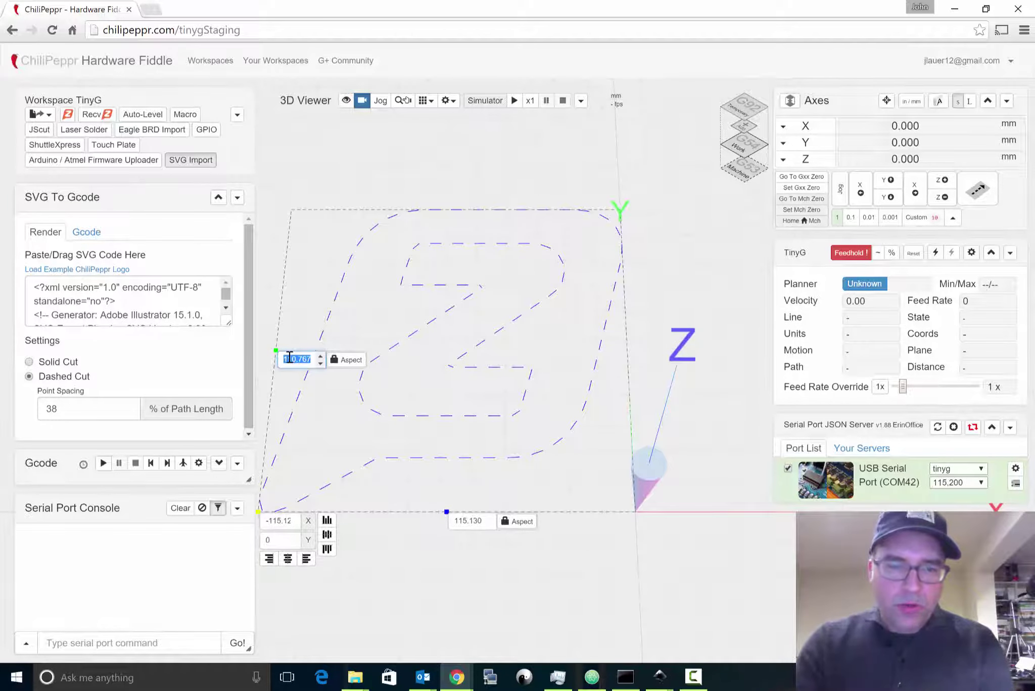
{"action": "type", "text": "200"}
{"action": "key", "text": "BackSpace"}
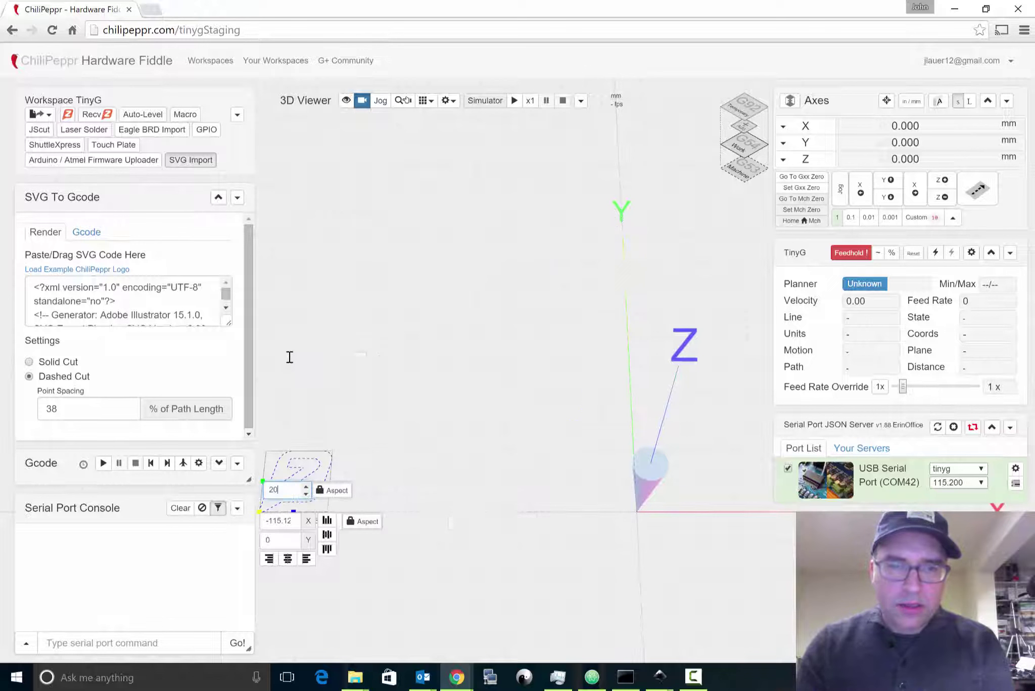
{"action": "left_click", "coordinate": [269, 558]}
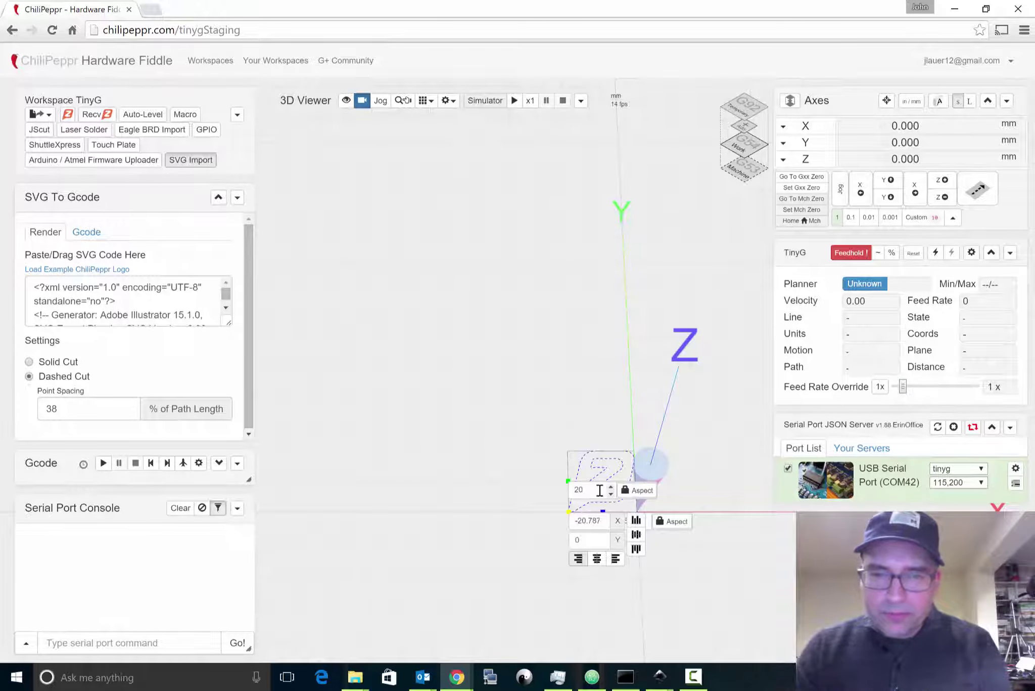
Step: Shift the logo's X position to -22
{"action": "scroll", "coordinate": [608, 464], "scroll_direction": "up", "scroll_amount": 3}
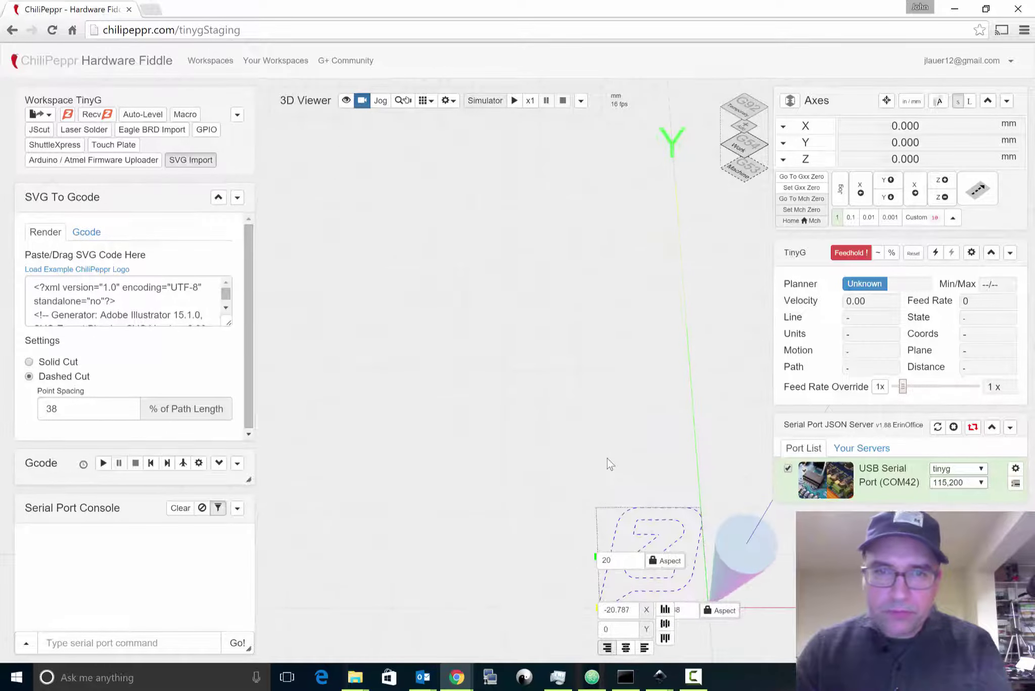
{"action": "left_click", "coordinate": [343, 101]}
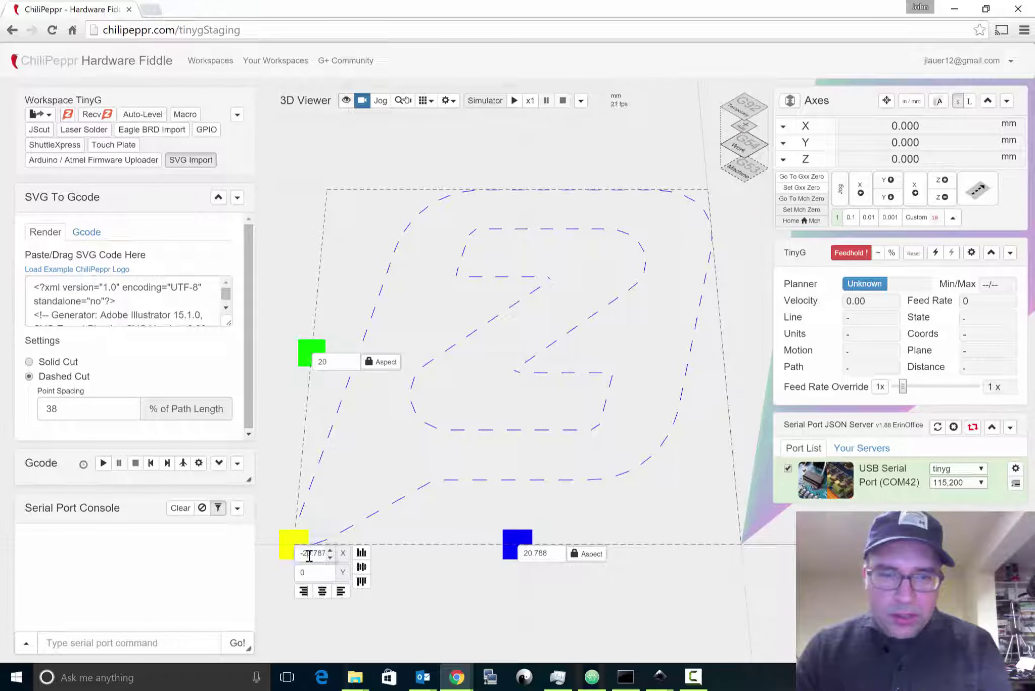
{"action": "key", "text": "Down"}
{"action": "key", "text": "Down"}
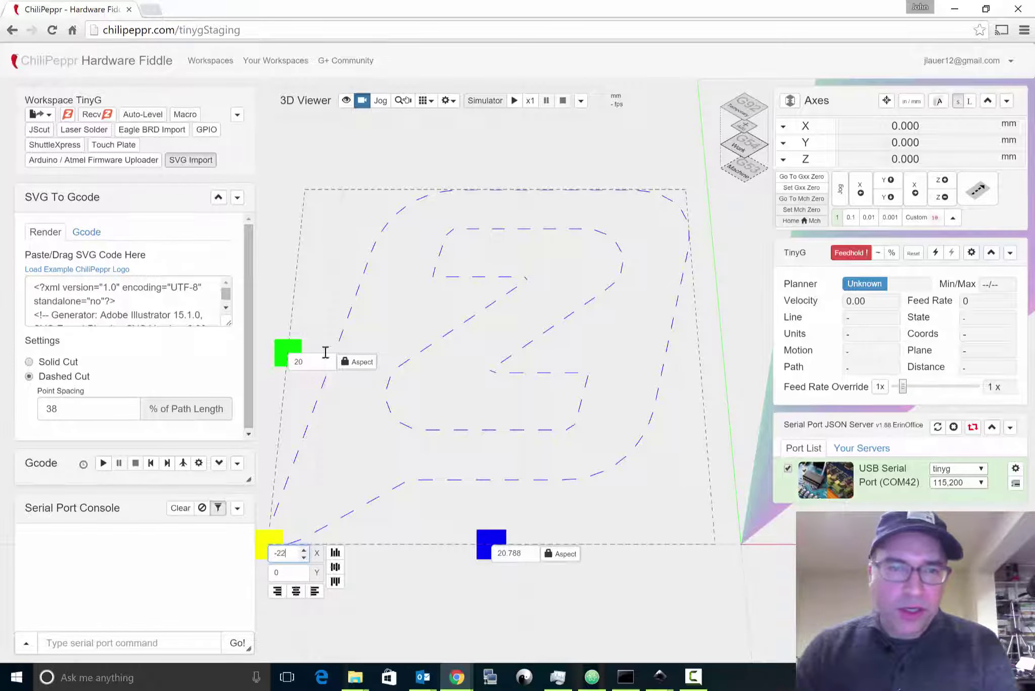
Step: Switch the Gcode mode to Laser, turned on with M3 (Spindle), and set the S value to 0.1
{"action": "left_click", "coordinate": [89, 234]}
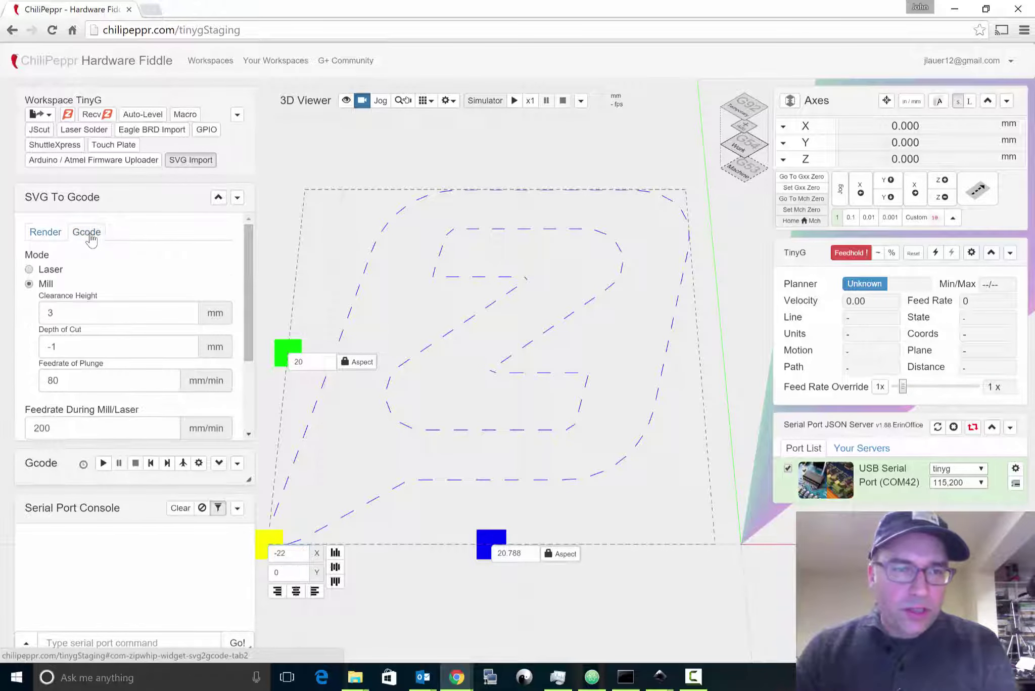
{"action": "left_click", "coordinate": [57, 270]}
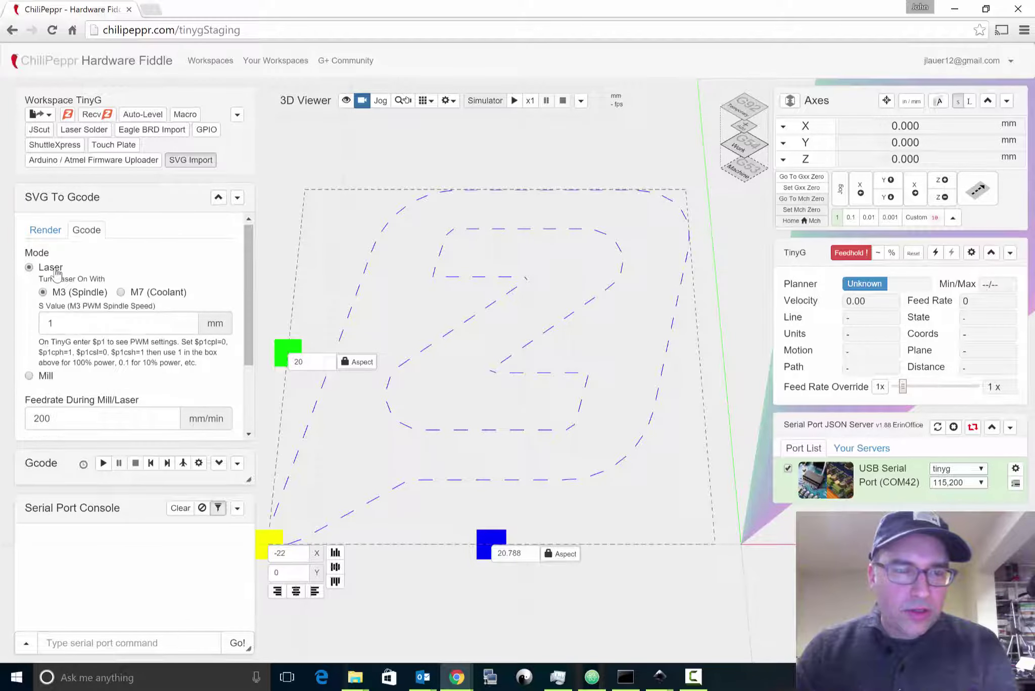
{"action": "left_click", "coordinate": [65, 325]}
{"action": "key", "text": "BackSpace"}
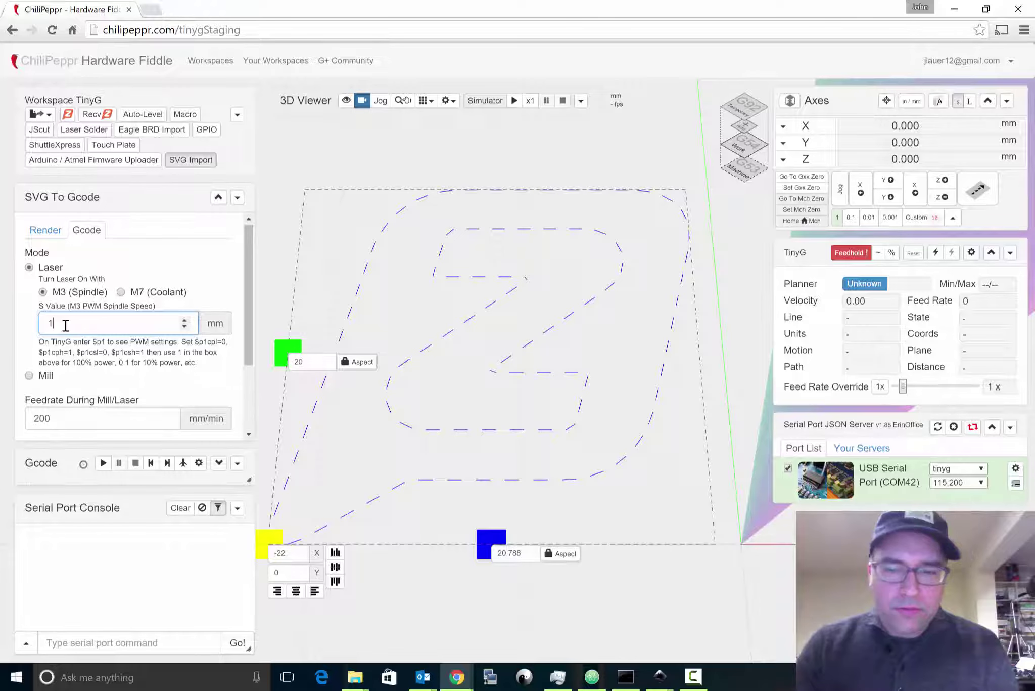
{"action": "type", "text": "0.1"}
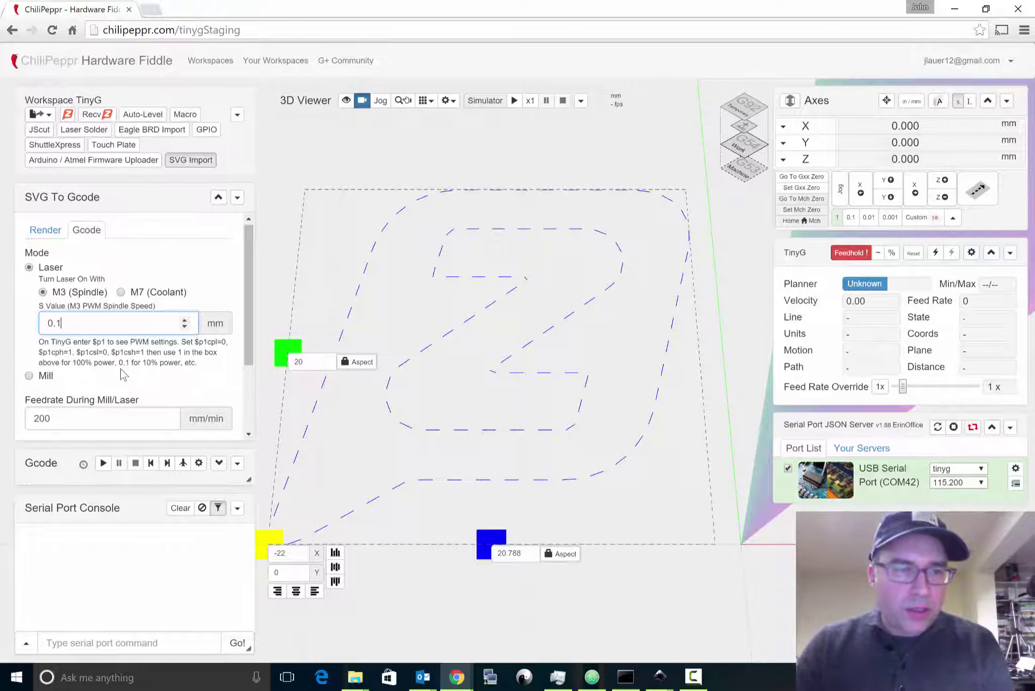
Step: Try a mill/laser feedrate of 820 mm/min and inspect the laser-on lines in the generated Gcode
{"action": "scroll", "coordinate": [80, 347], "scroll_direction": "down", "scroll_amount": 3}
{"action": "left_click_drag", "start_coordinate": [80, 346], "coordinate": [2, 342]}
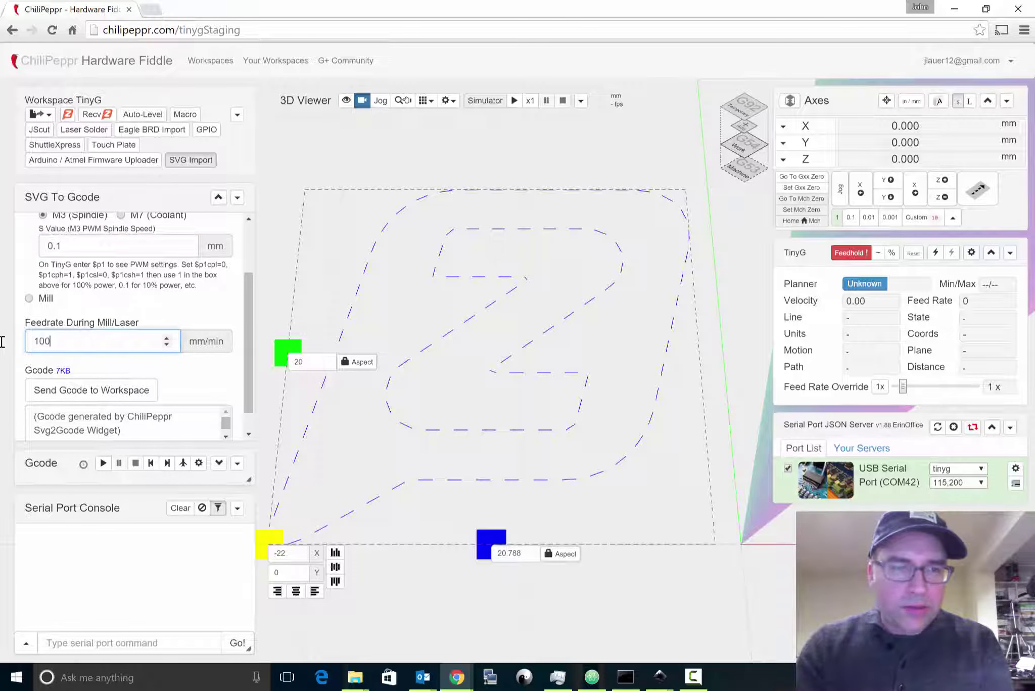
{"action": "scroll", "coordinate": [82, 322], "scroll_direction": "down", "scroll_amount": 3}
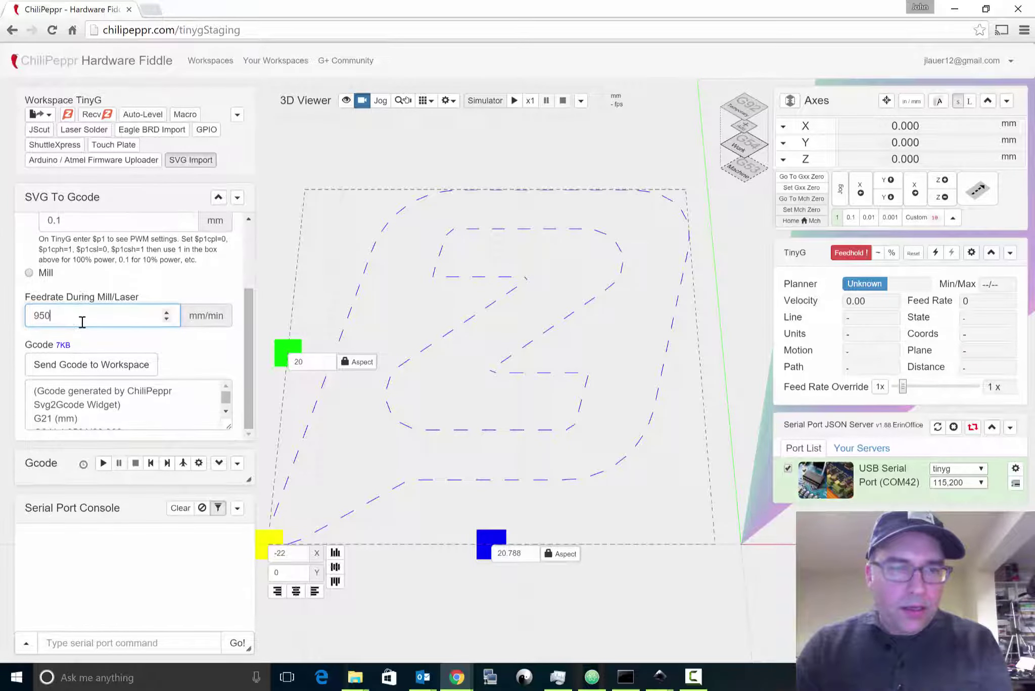
{"action": "scroll", "coordinate": [138, 394], "scroll_direction": "down", "scroll_amount": 3}
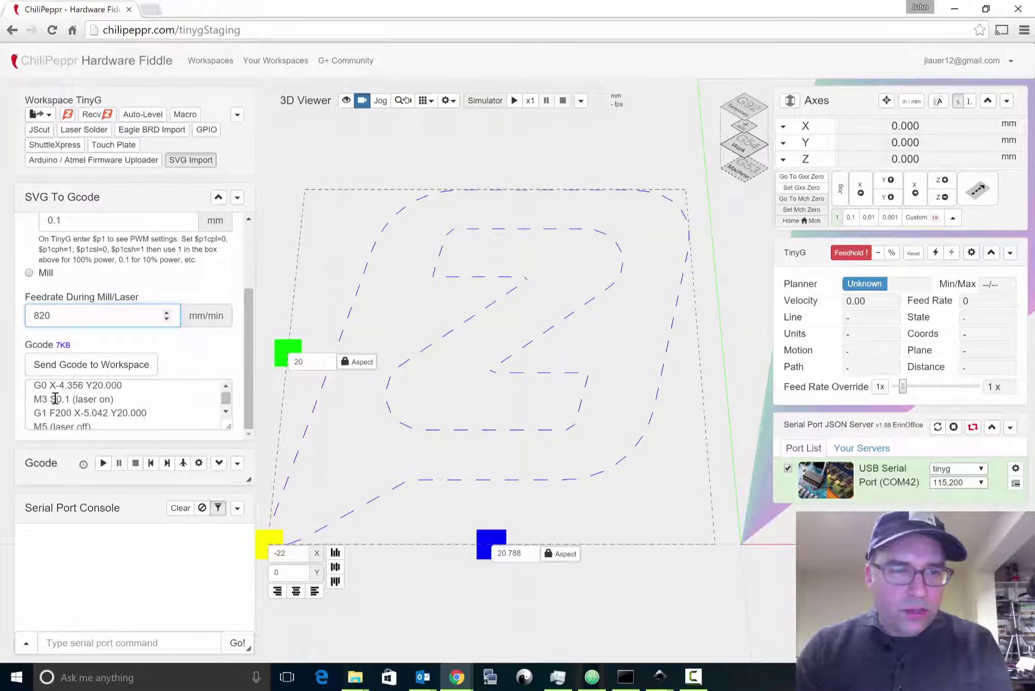
{"action": "left_click_drag", "start_coordinate": [50, 399], "coordinate": [58, 400]}
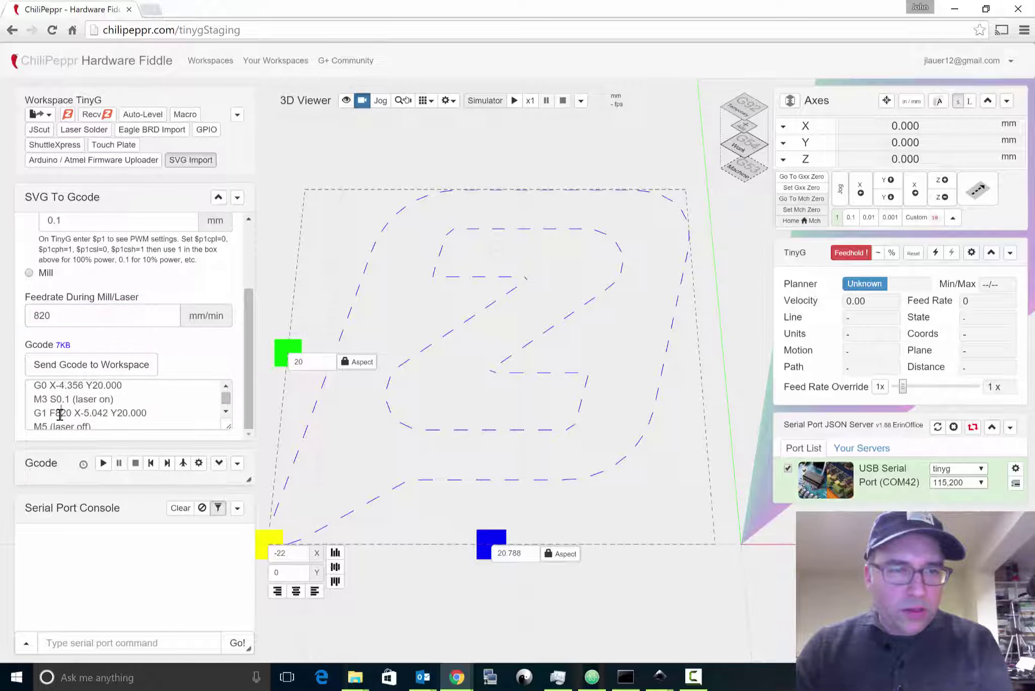
Step: Set the mill/laser feedrate to 1000 mm/min and send the regenerated Gcode to the workspace
{"action": "left_click_drag", "start_coordinate": [53, 316], "coordinate": [3, 317]}
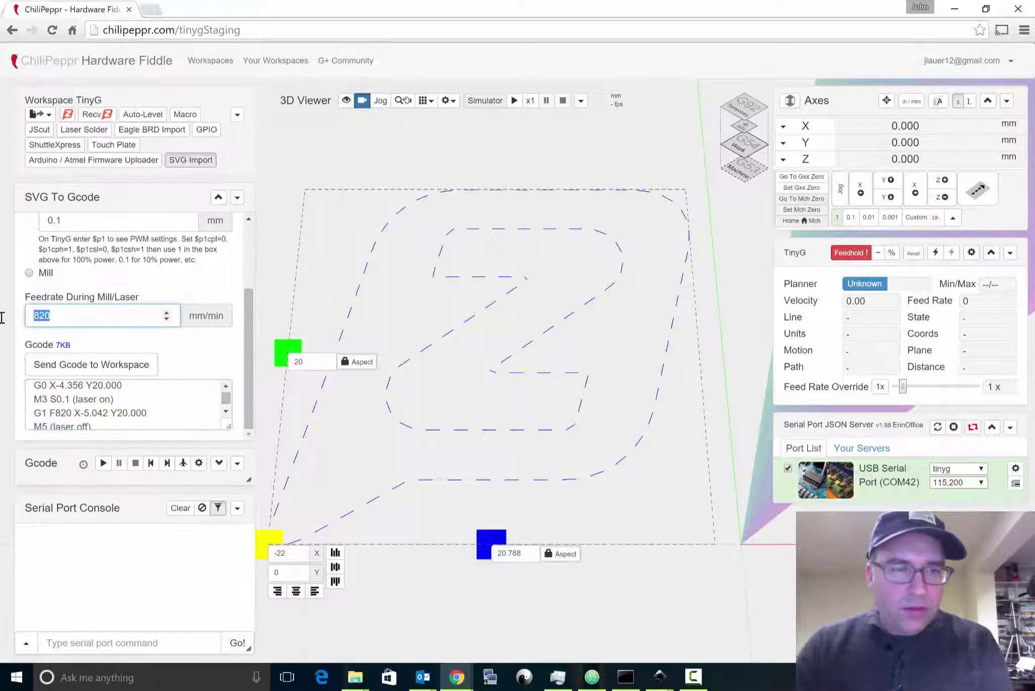
{"action": "type", "text": "1000"}
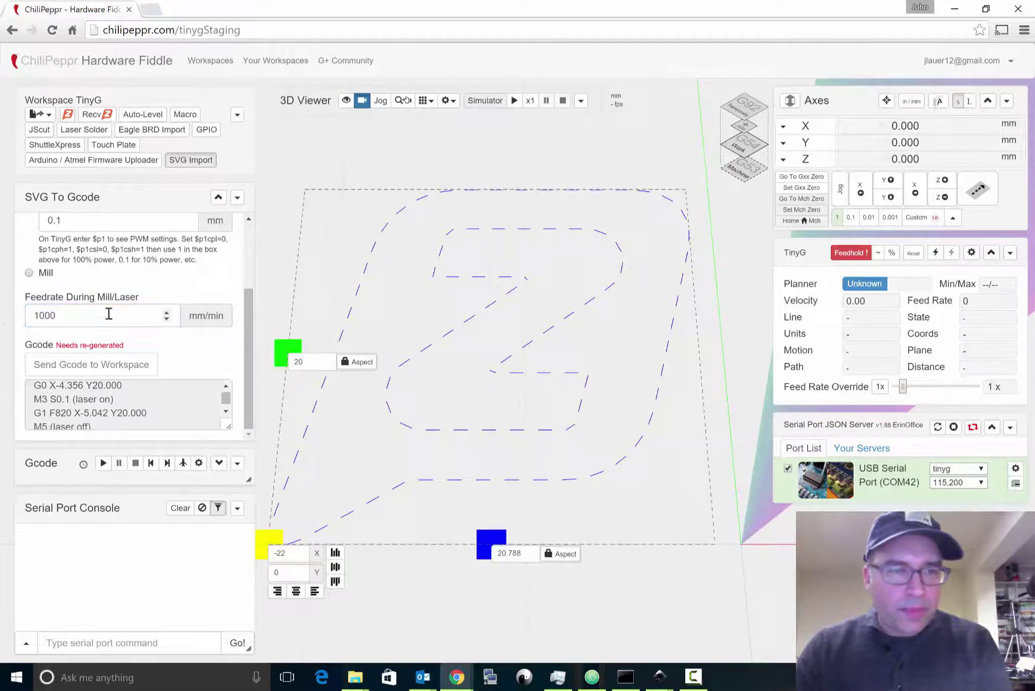
{"action": "scroll", "coordinate": [111, 415], "scroll_direction": "down", "scroll_amount": 1}
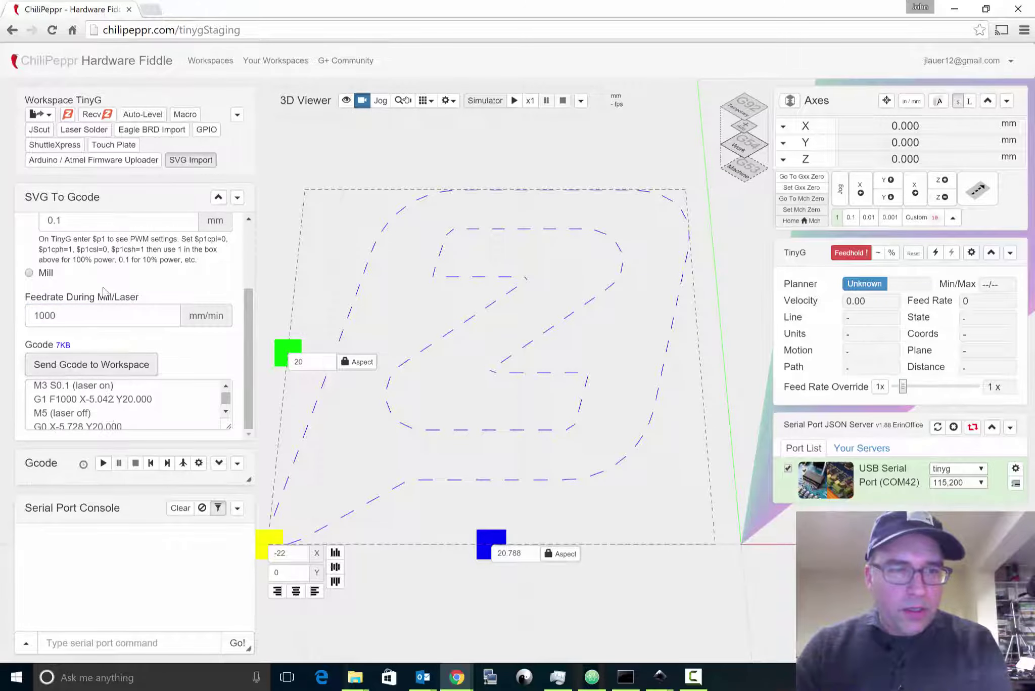
{"action": "left_click", "coordinate": [110, 368]}
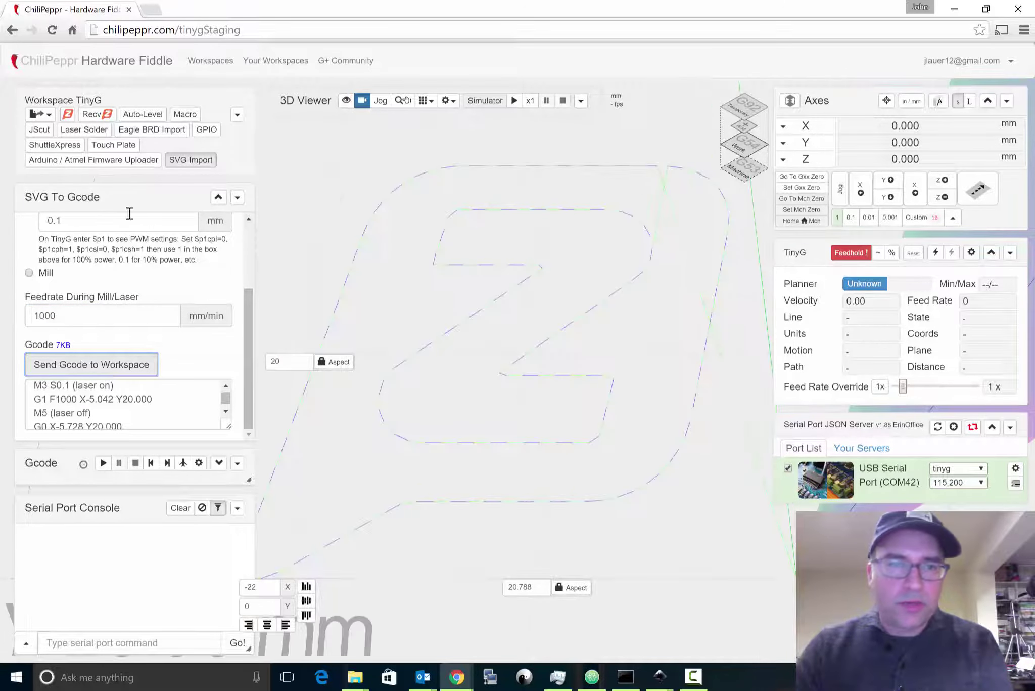
Step: Hide the SVG import widget and simulate the logo's toolpath, raising the simulation speed to x100
{"action": "left_click", "coordinate": [185, 163]}
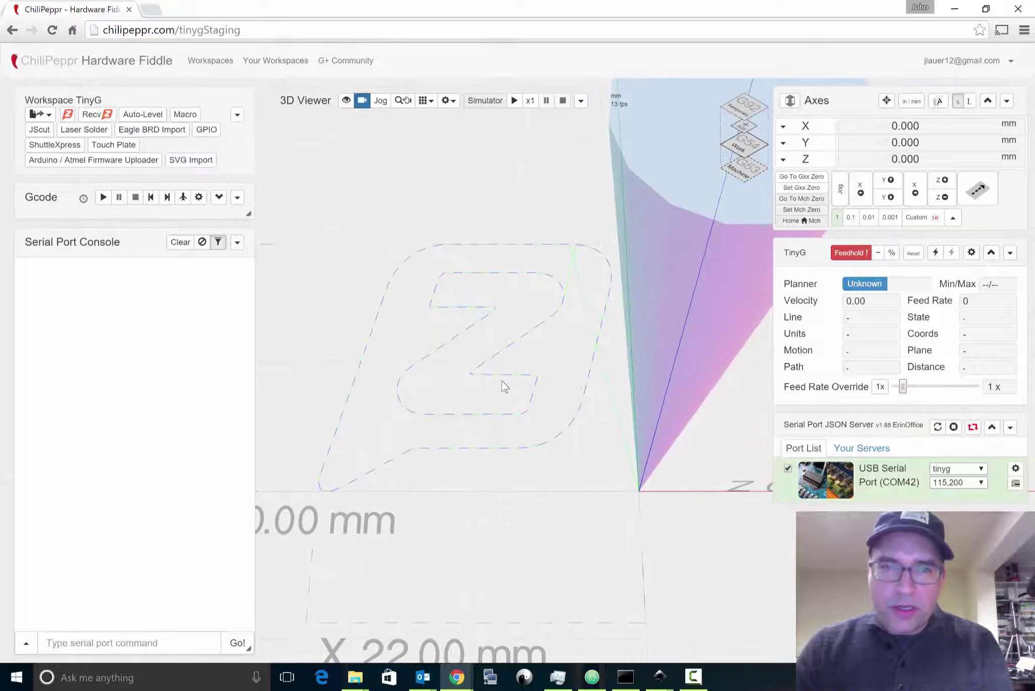
{"action": "left_click", "coordinate": [514, 101]}
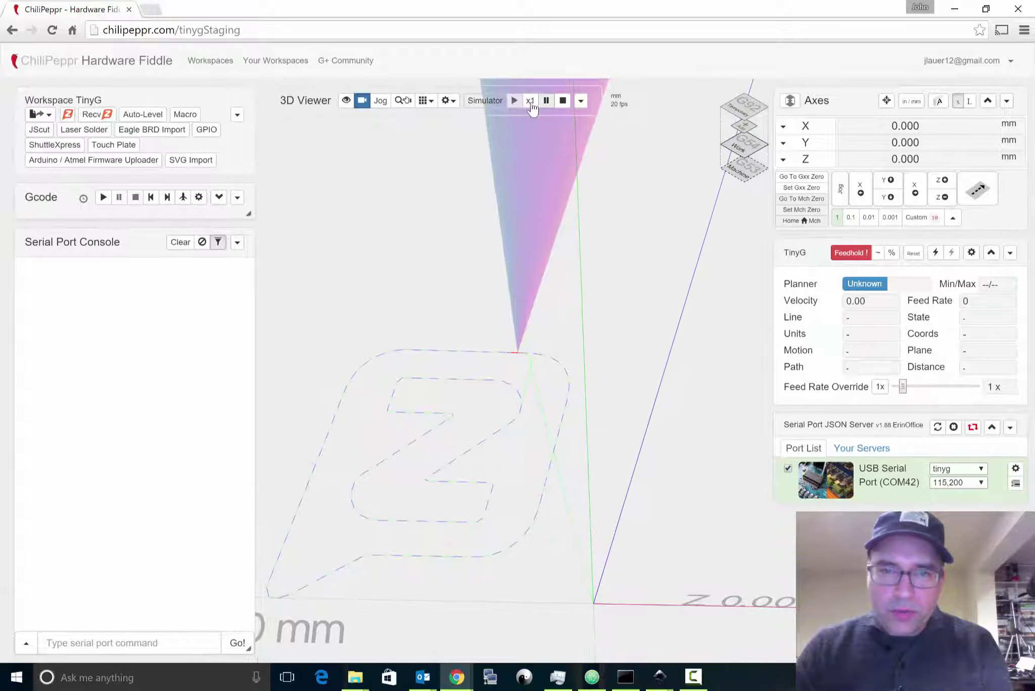
{"action": "left_click", "coordinate": [532, 107]}
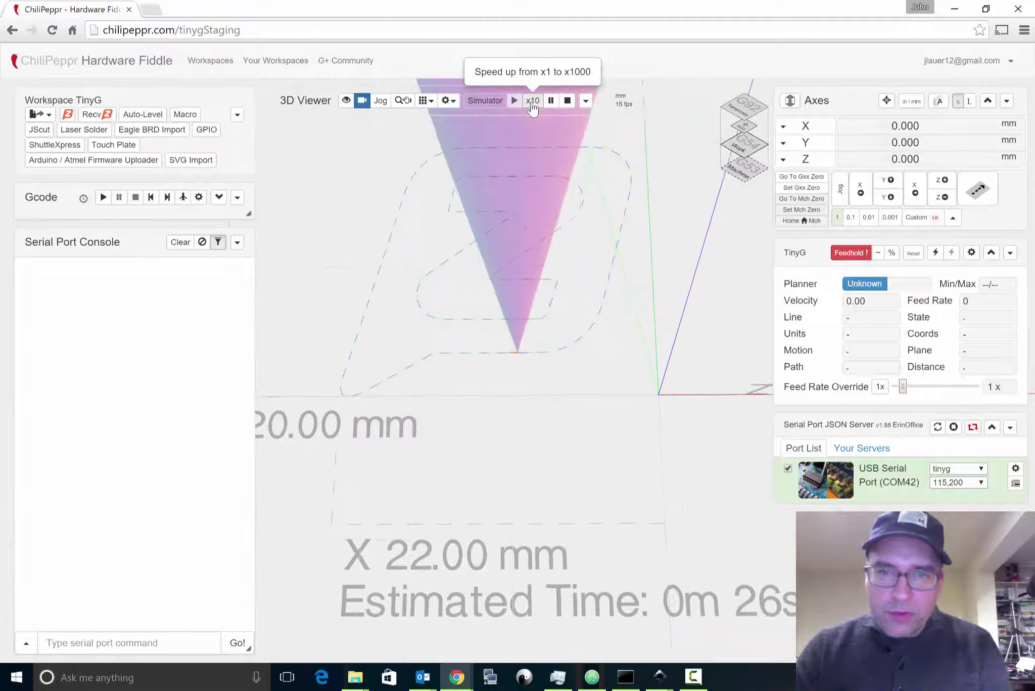
{"action": "left_click", "coordinate": [533, 100]}
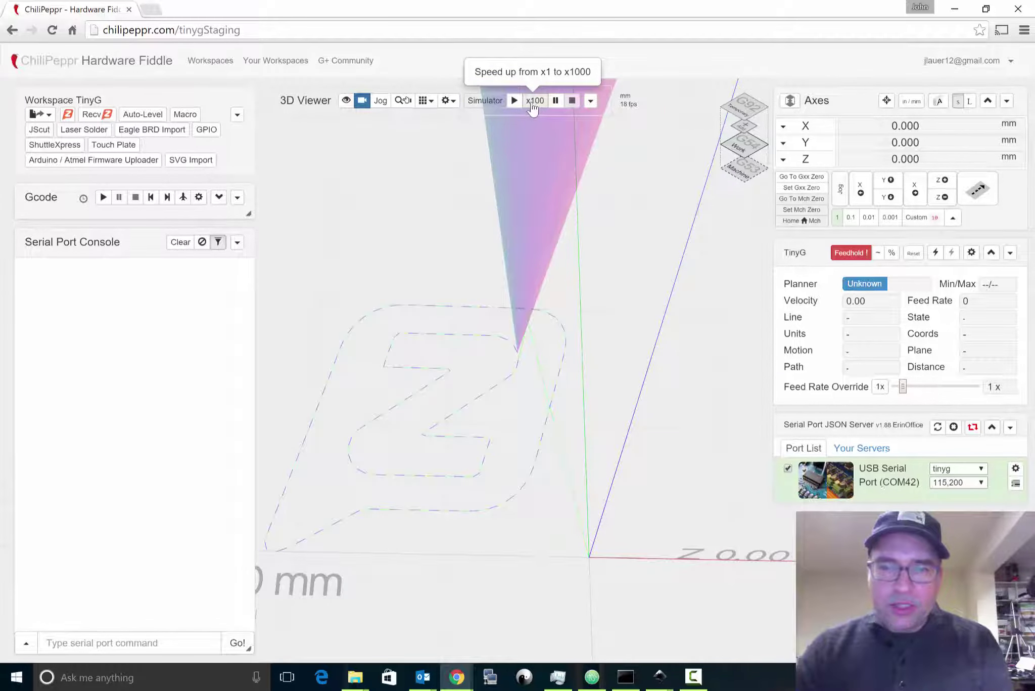
Step: Switch to the browser window with the svgcuts.com Snowflake Doily page and examine the design and its download section
{"action": "key", "text": "alt+Tab"}
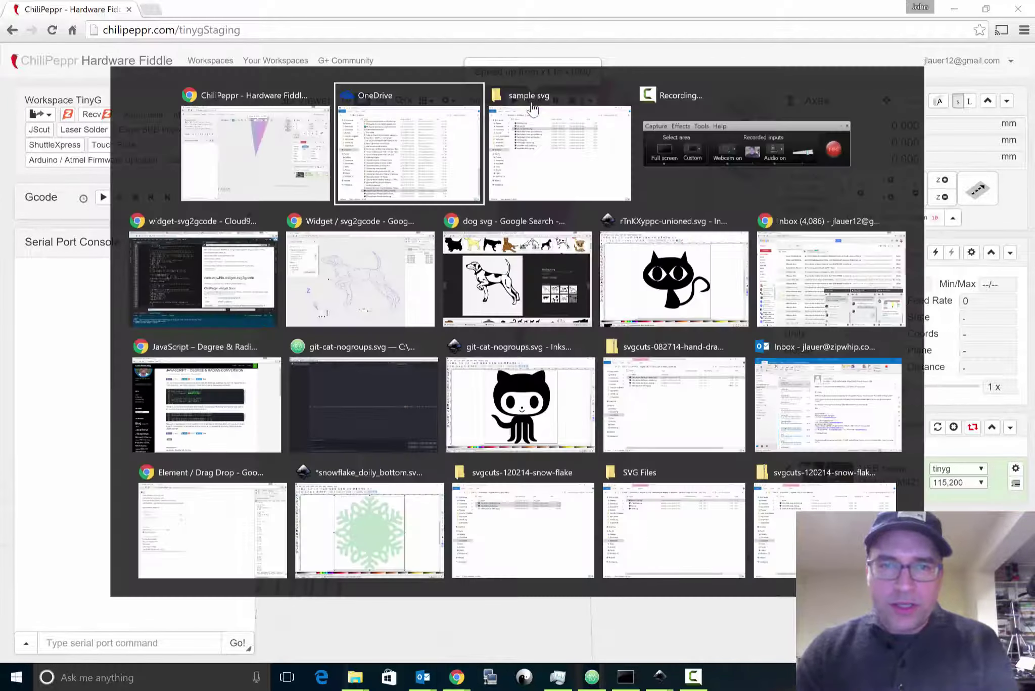
{"action": "key", "text": "alt+Tab"}
{"action": "key", "text": "alt+Tab"}
{"action": "key", "text": "alt+Tab"}
{"action": "key", "text": "alt+Tab"}
{"action": "key", "text": "alt+Tab"}
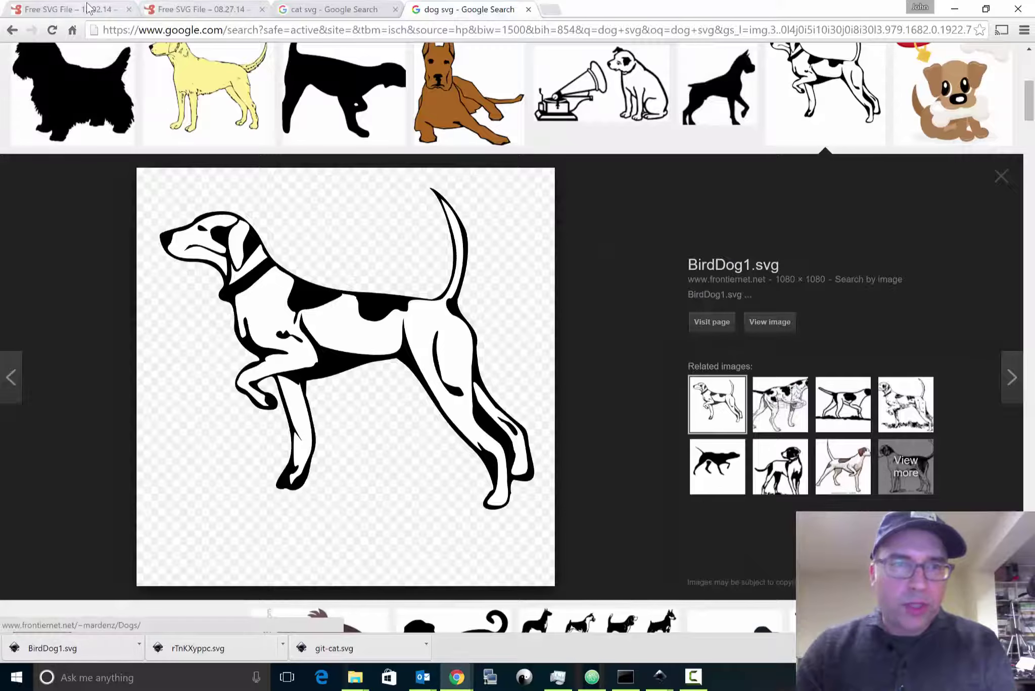
{"action": "left_click", "coordinate": [86, 9]}
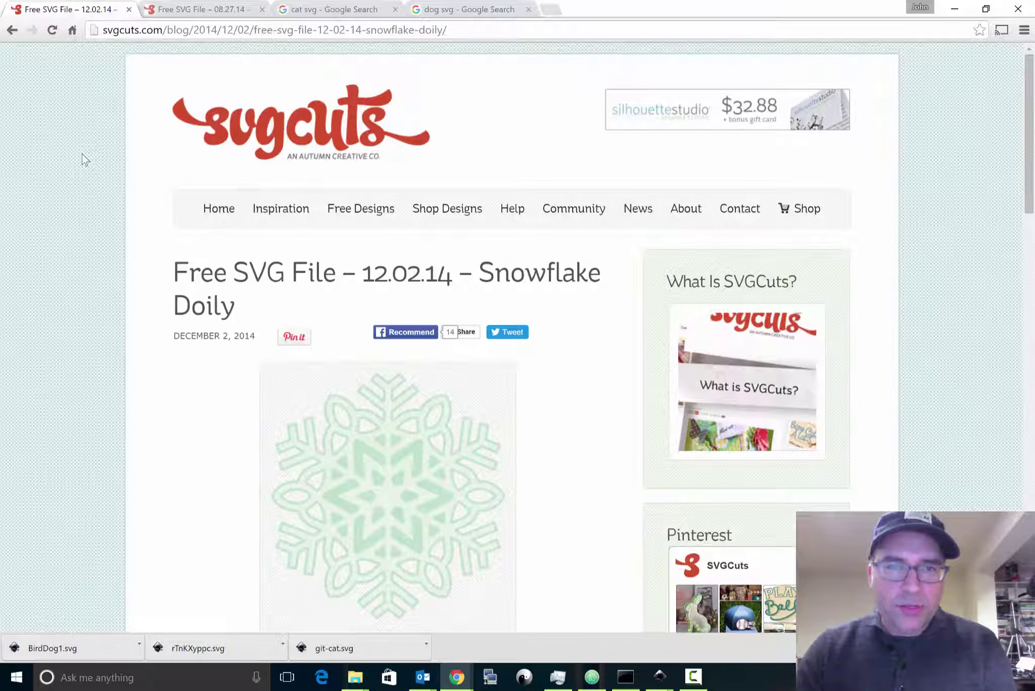
{"action": "scroll", "coordinate": [82, 154], "scroll_direction": "down", "scroll_amount": 1}
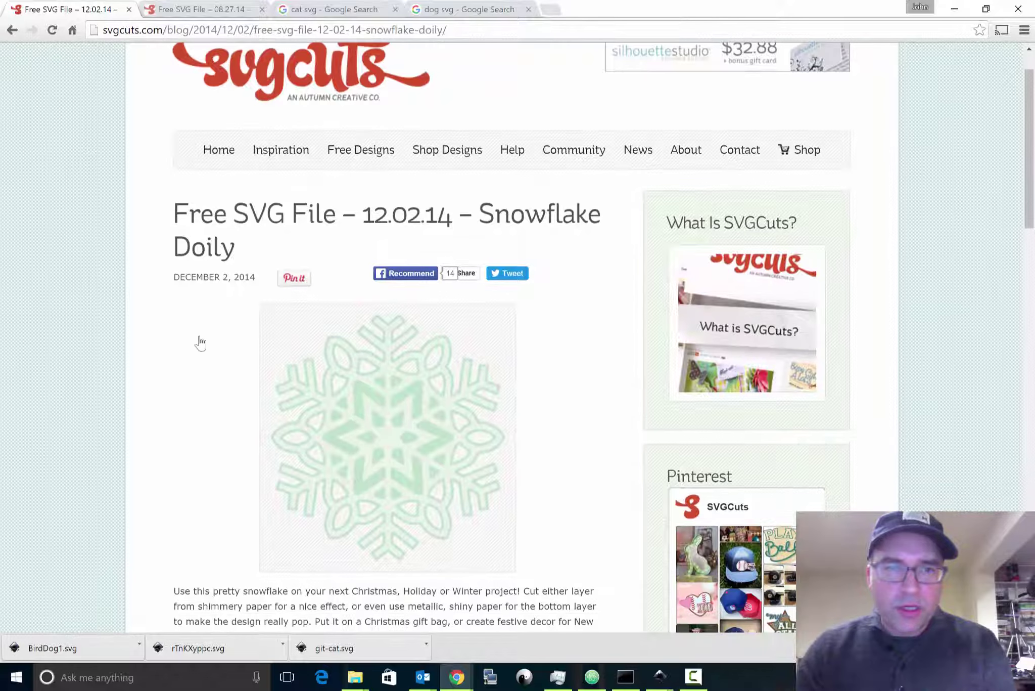
{"action": "scroll", "coordinate": [118, 351], "scroll_direction": "down", "scroll_amount": 3}
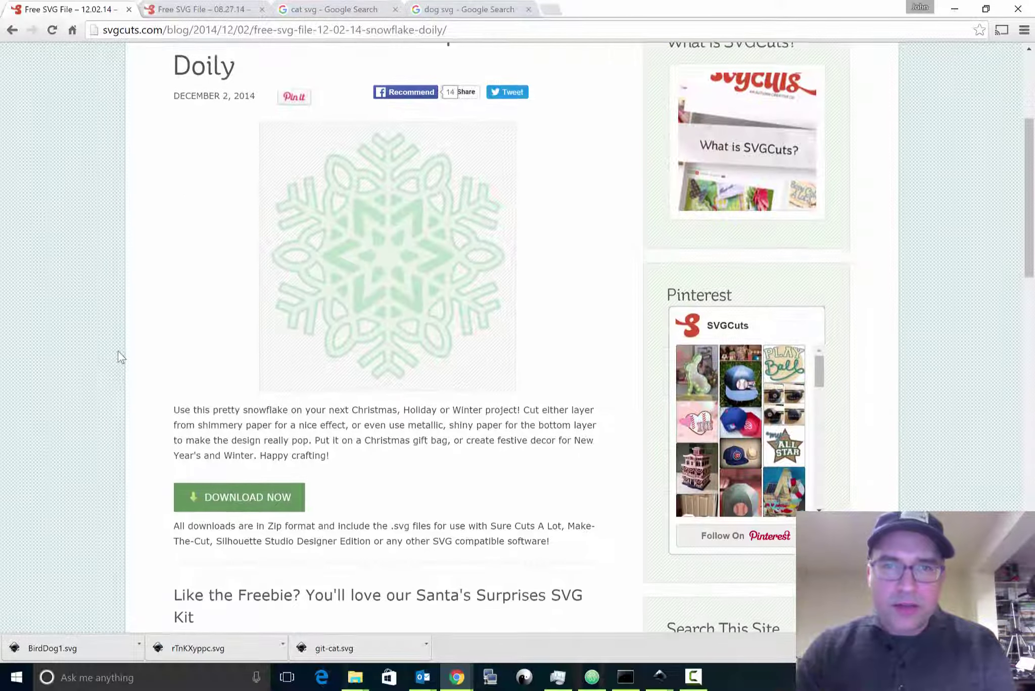
{"action": "scroll", "coordinate": [118, 350], "scroll_direction": "up", "scroll_amount": 1}
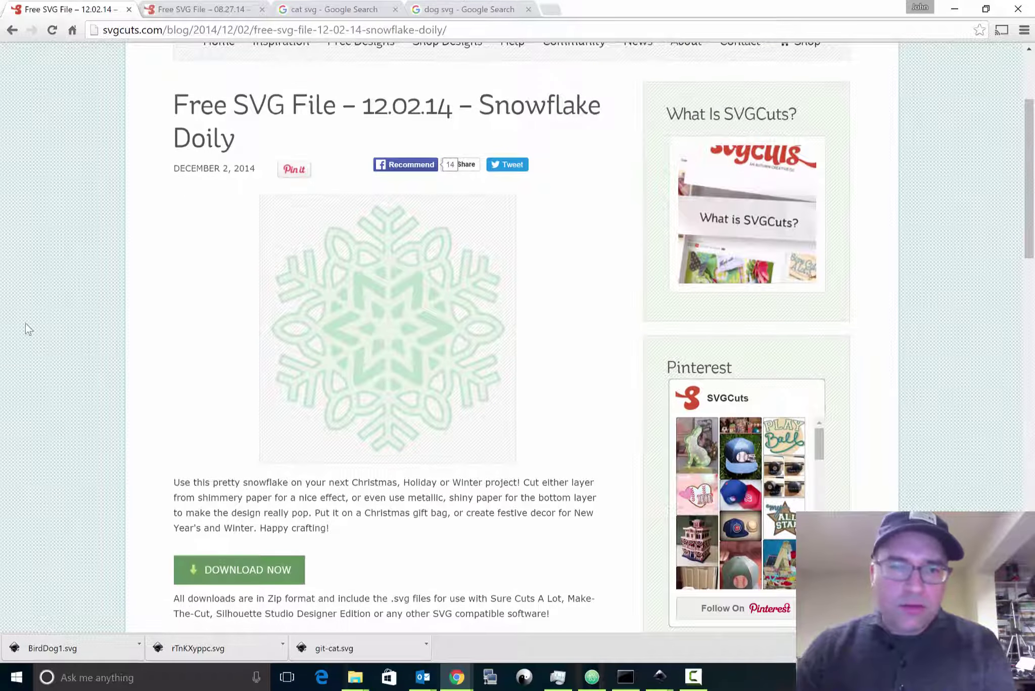
{"action": "scroll", "coordinate": [25, 323], "scroll_direction": "down", "scroll_amount": 2}
Step: Load snowflake_doily_bottom.svg from the sample svg folder in File Explorer into the ChiliPeppr workspace
{"action": "key", "text": "alt+Tab"}
{"action": "key", "text": "alt+Tab"}
{"action": "key", "text": "alt+Tab"}
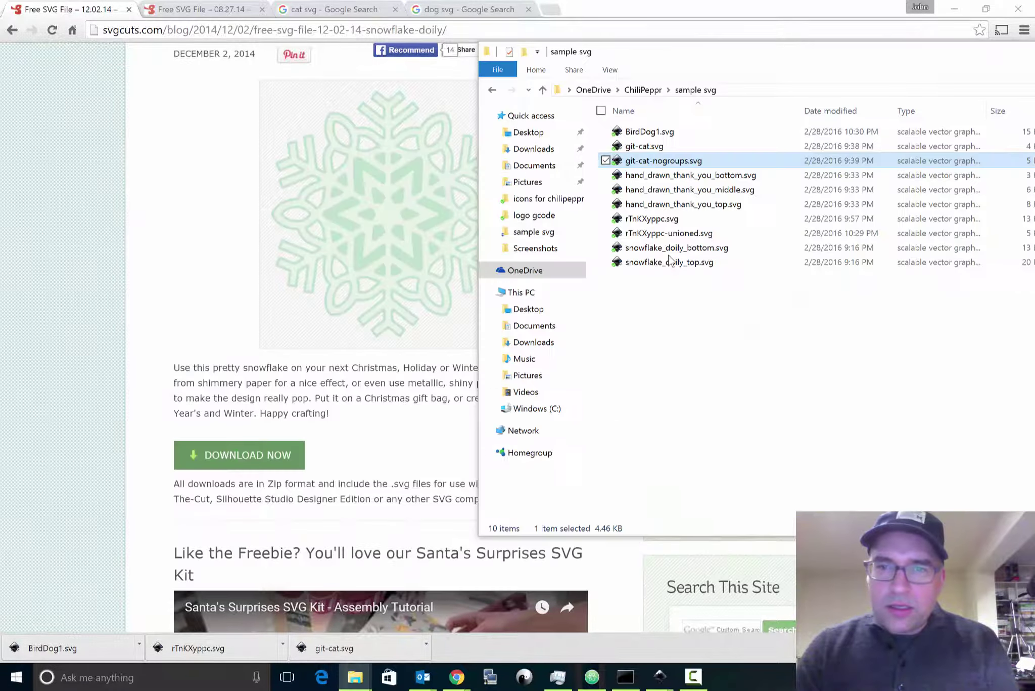
{"action": "left_click", "coordinate": [673, 251]}
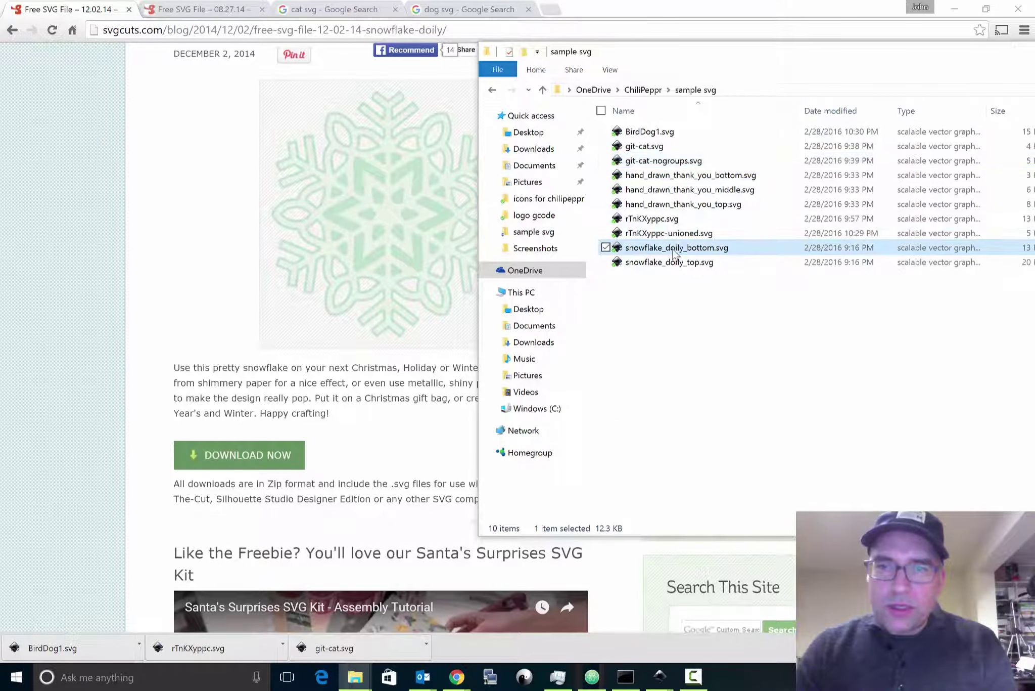
{"action": "key", "text": "alt+Tab"}
{"action": "key", "text": "alt+Tab"}
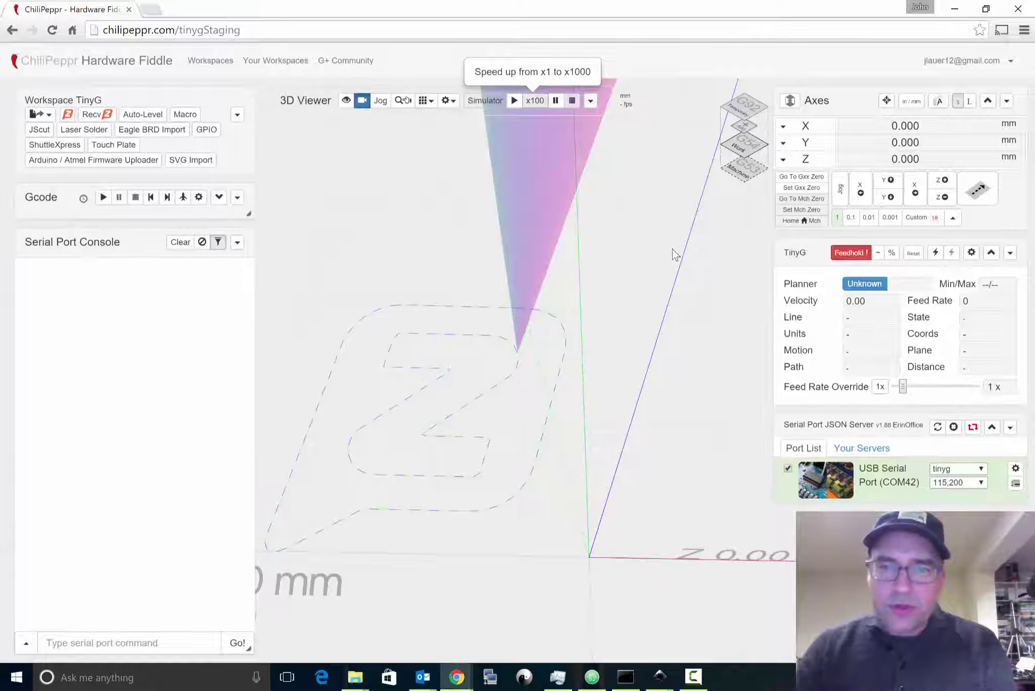
{"action": "key", "text": "alt+Tab"}
{"action": "left_click_drag", "start_coordinate": [674, 252], "coordinate": [413, 312]}
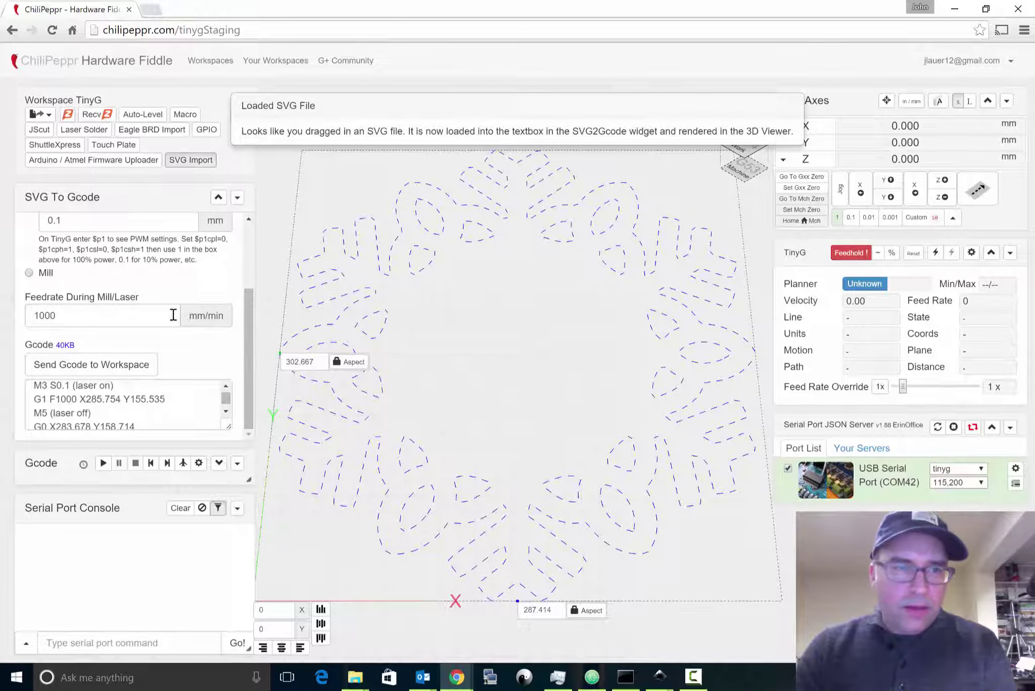
Step: Switch the render setting of the snowflake doily to Solid Cut
{"action": "scroll", "coordinate": [93, 275], "scroll_direction": "up", "scroll_amount": 3}
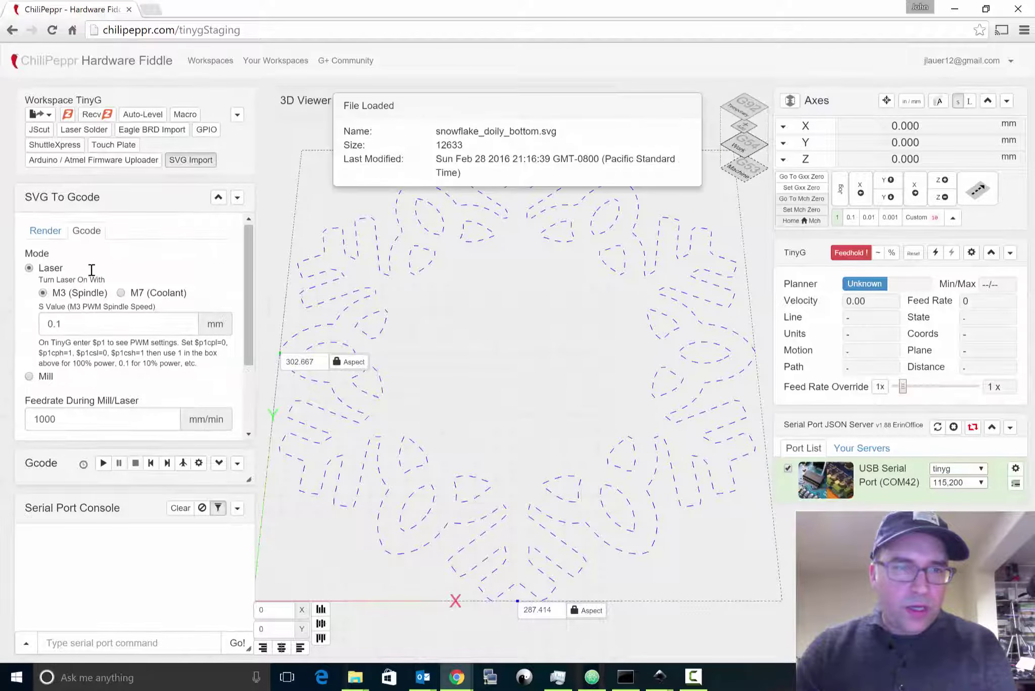
{"action": "left_click", "coordinate": [46, 233]}
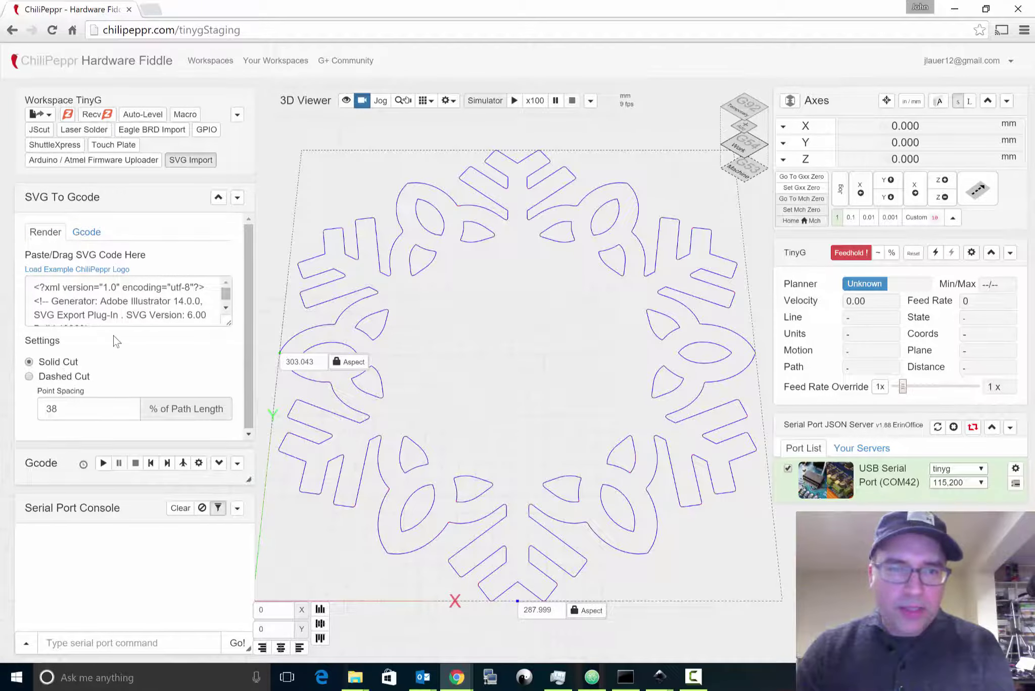
Step: Set the Gcode mode to Mill with a -5 mm depth of cut and a milling feedrate of 300 mm/min
{"action": "left_click", "coordinate": [90, 238]}
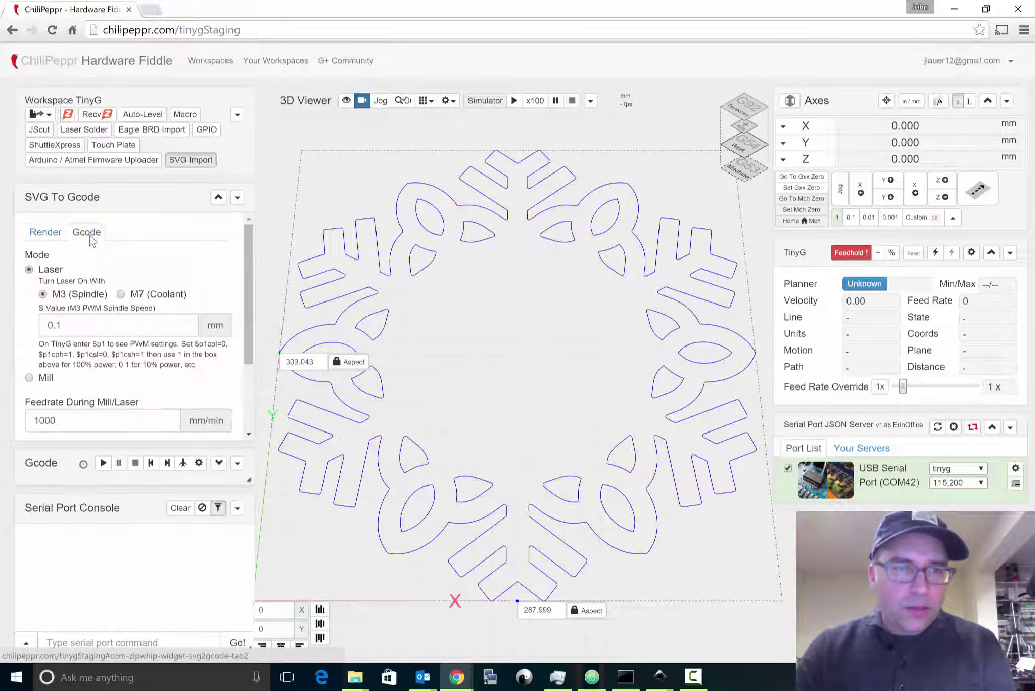
{"action": "left_click", "coordinate": [43, 378]}
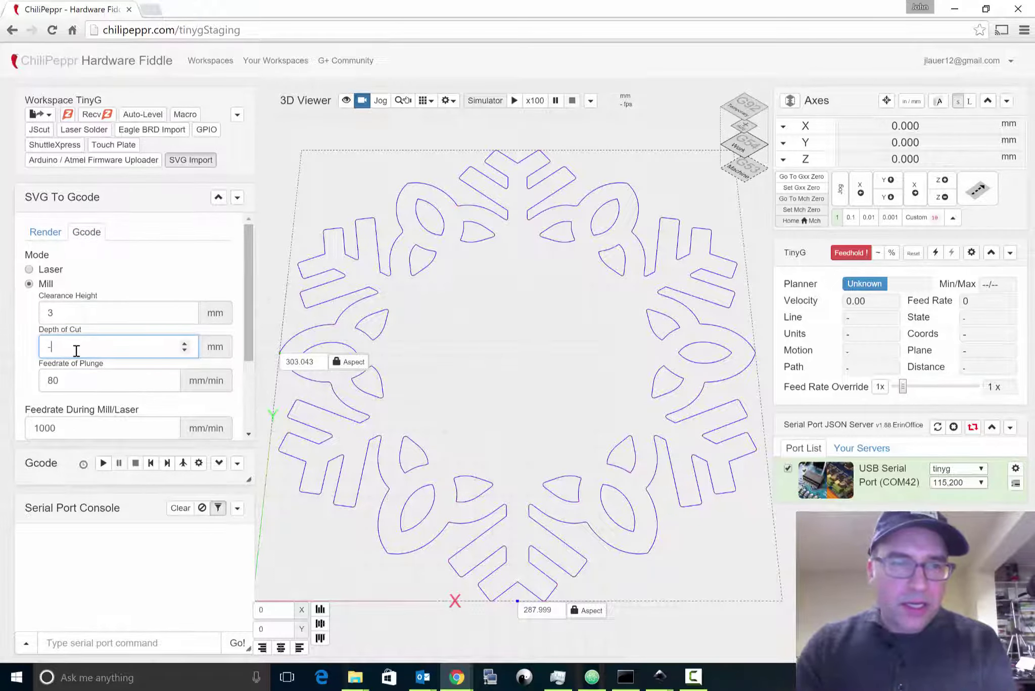
{"action": "left_click", "coordinate": [91, 318]}
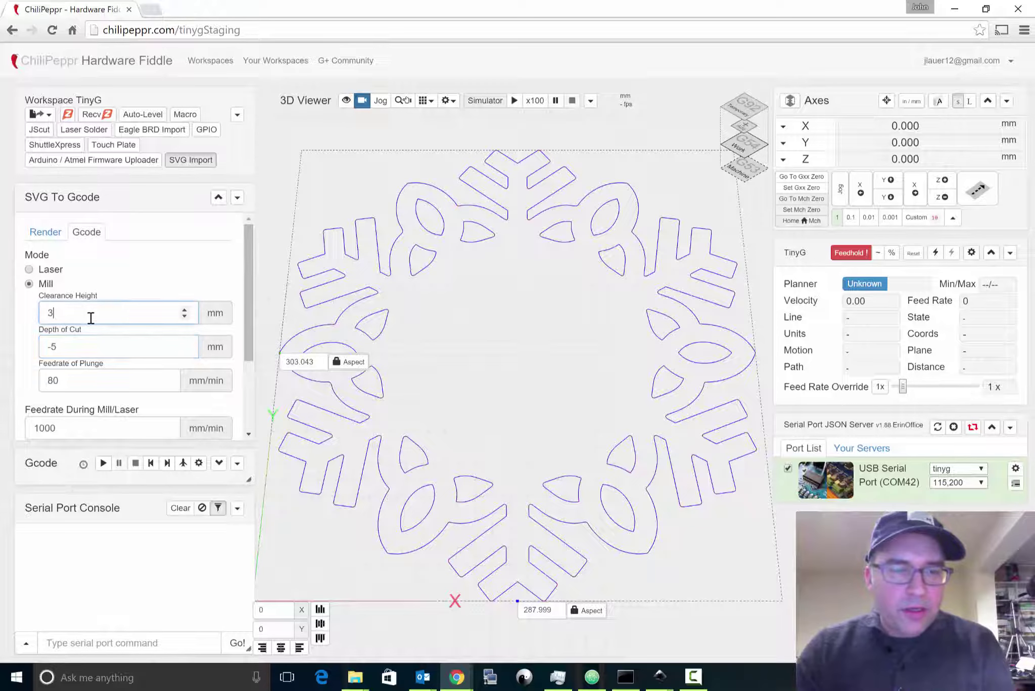
{"action": "scroll", "coordinate": [91, 318], "scroll_direction": "down", "scroll_amount": 3}
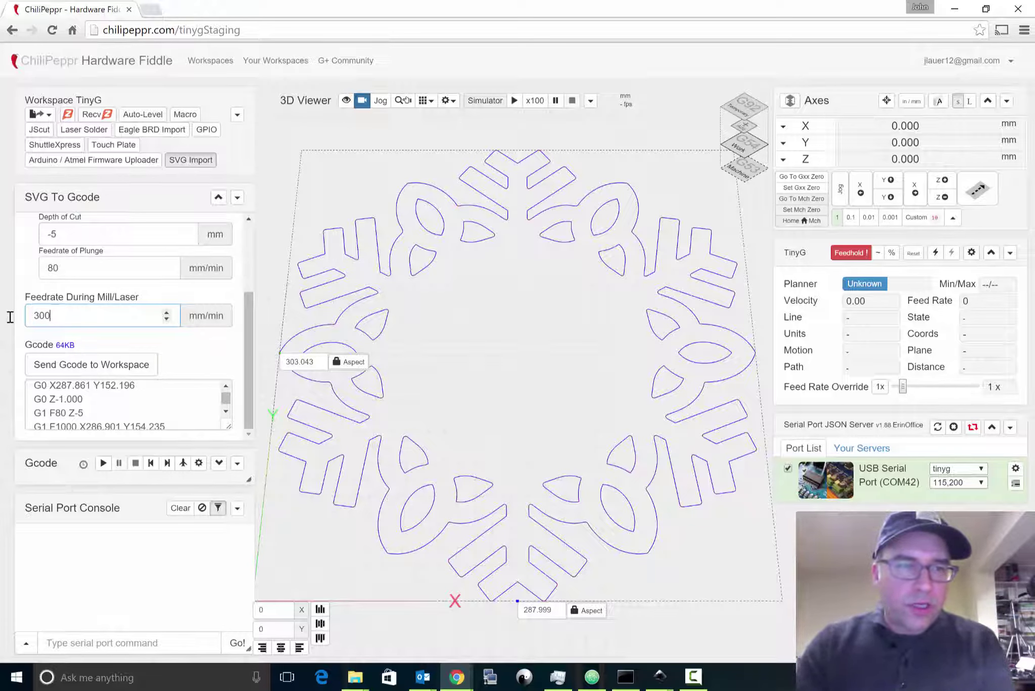
{"action": "left_click", "coordinate": [10, 317]}
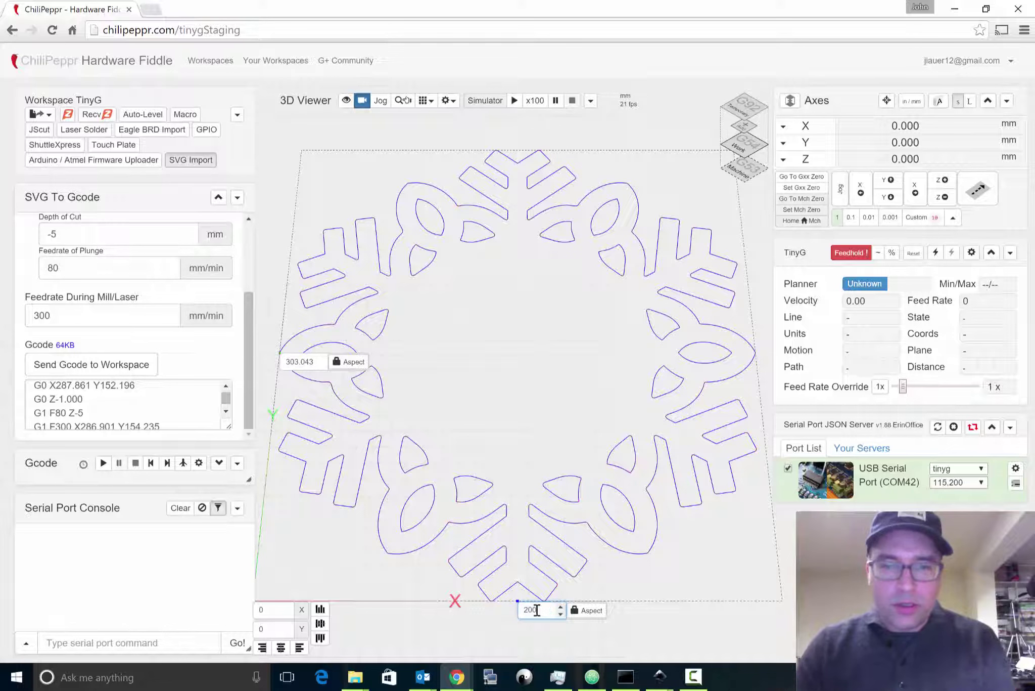
Step: Resize the snowflake to a width of 200 with the aspect ratio locked and center it on the origin in X and Y
{"action": "key", "text": "Tab"}
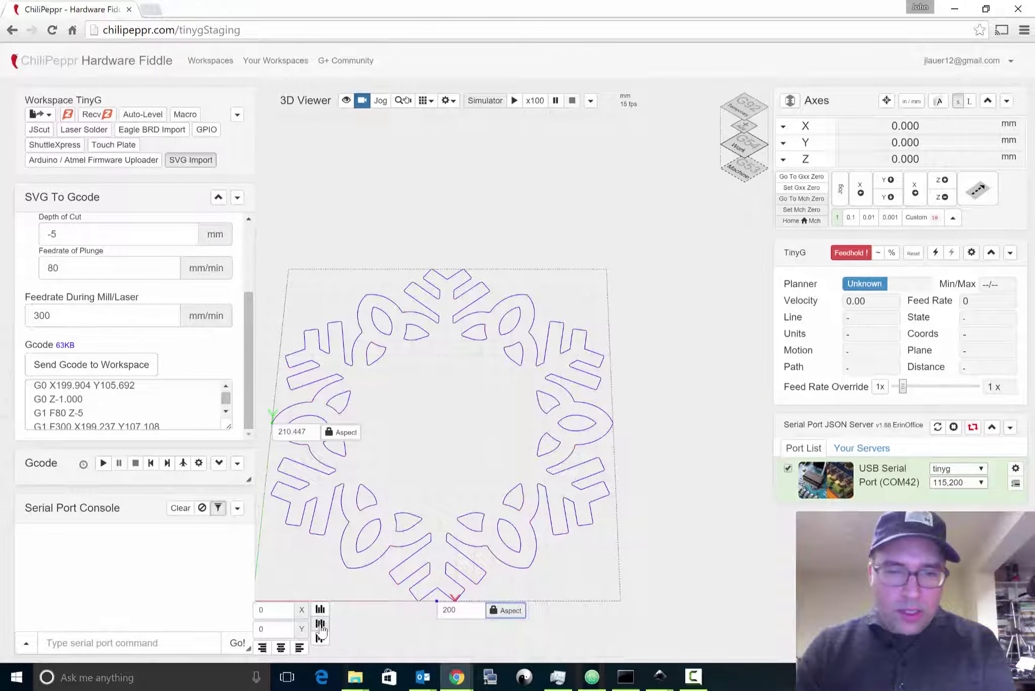
{"action": "left_click", "coordinate": [320, 625]}
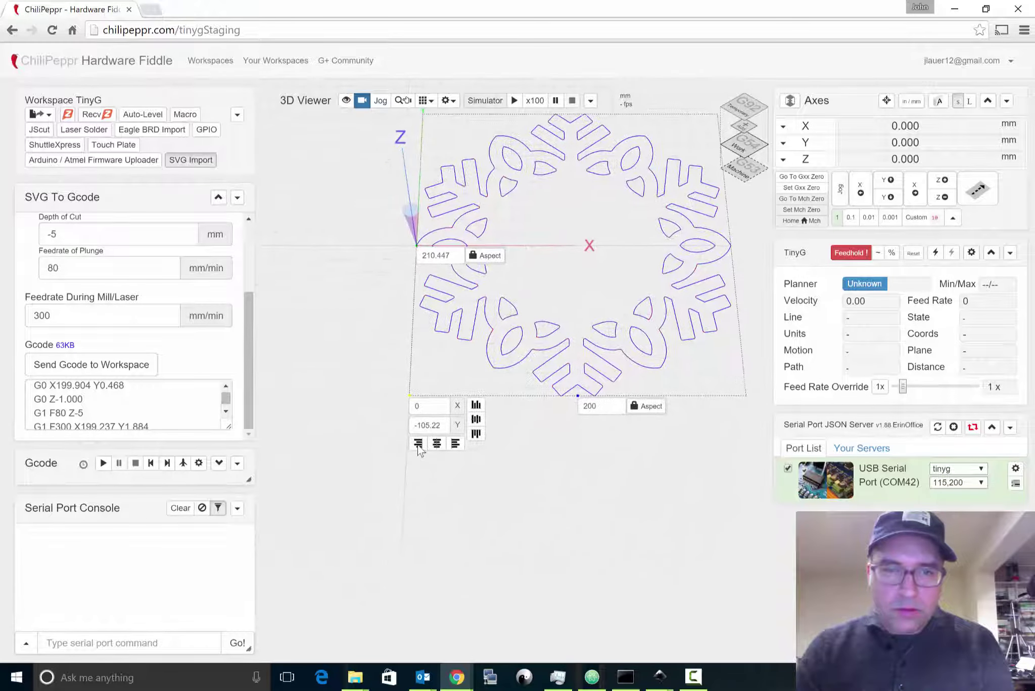
{"action": "left_click", "coordinate": [441, 436]}
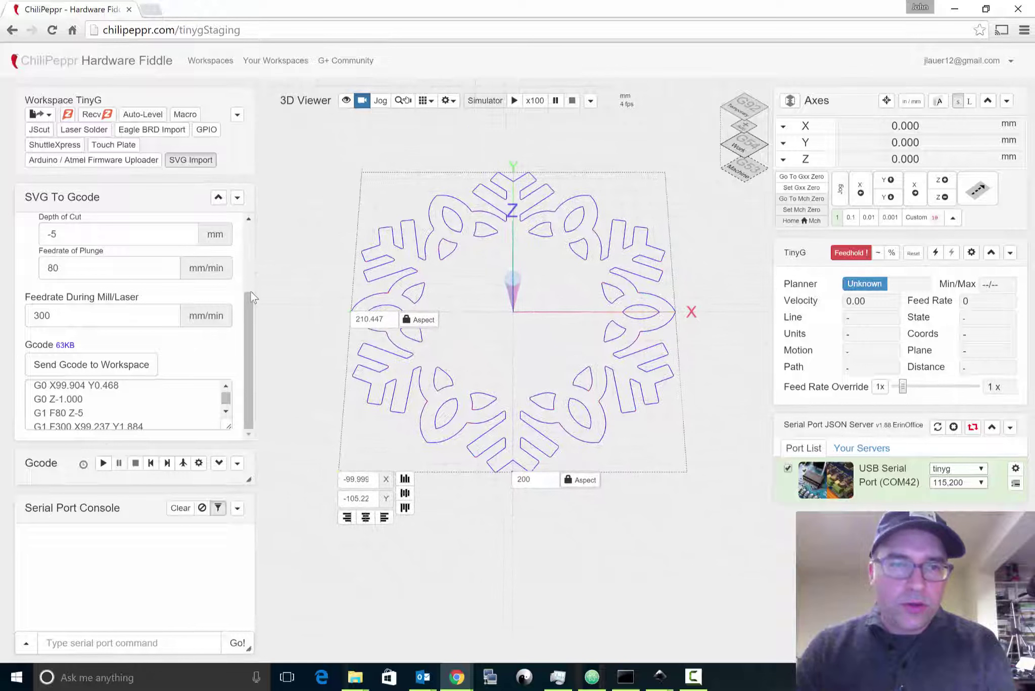
Step: Send the snowflake's Gcode to the workspace, inspect the cut depth from the side, and simulate the toolpath
{"action": "left_click", "coordinate": [117, 367]}
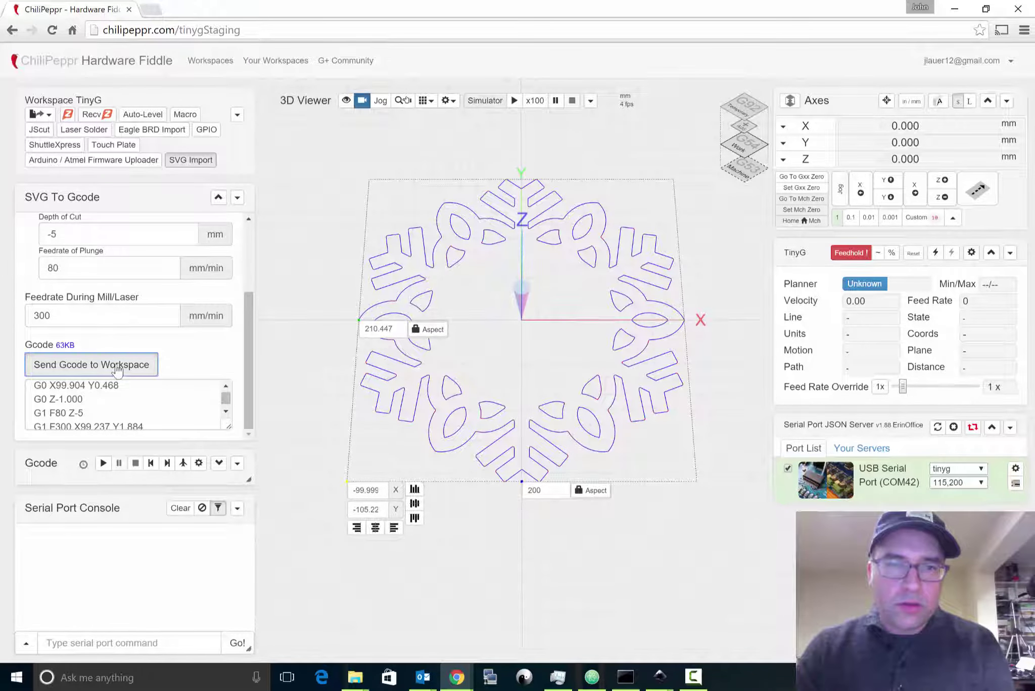
{"action": "left_click_drag", "start_coordinate": [469, 441], "coordinate": [474, 273]}
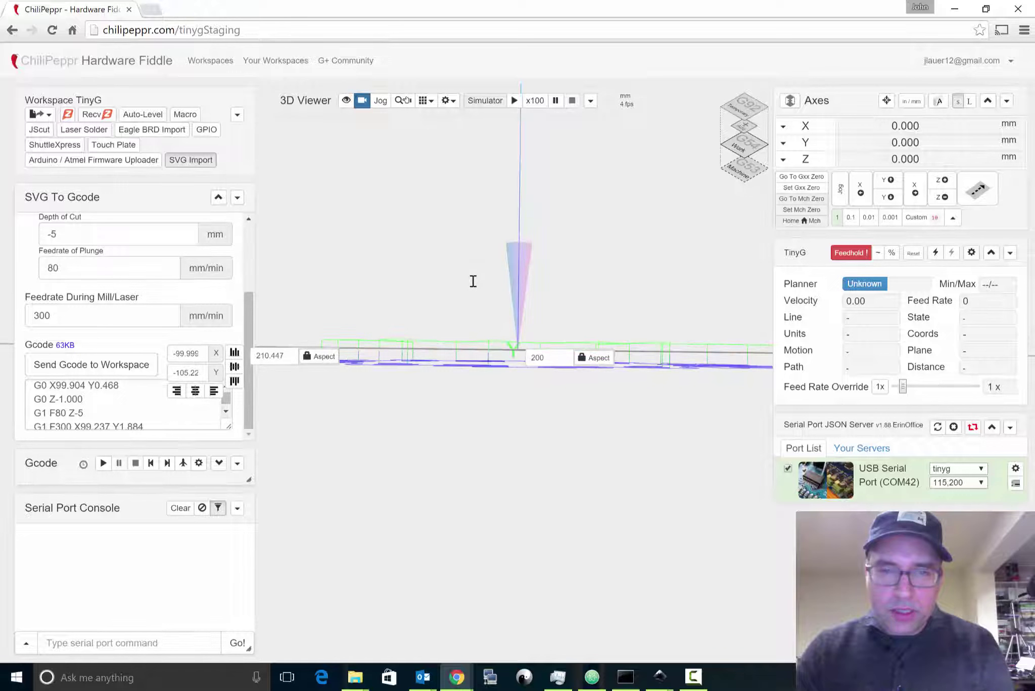
{"action": "left_click_drag", "start_coordinate": [471, 285], "coordinate": [460, 374]}
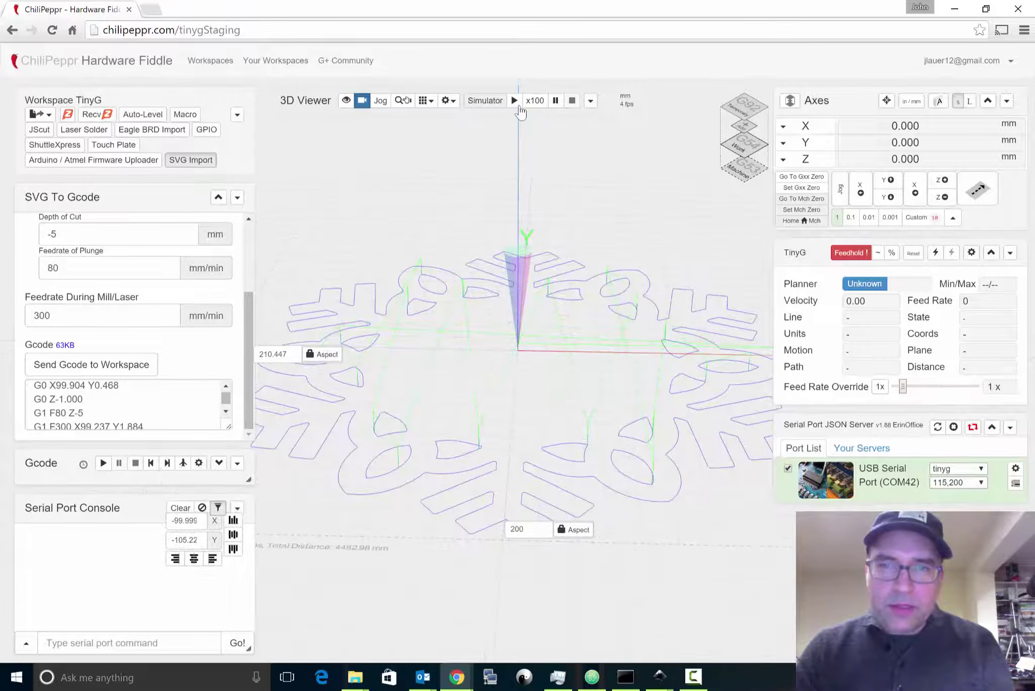
{"action": "left_click", "coordinate": [515, 100]}
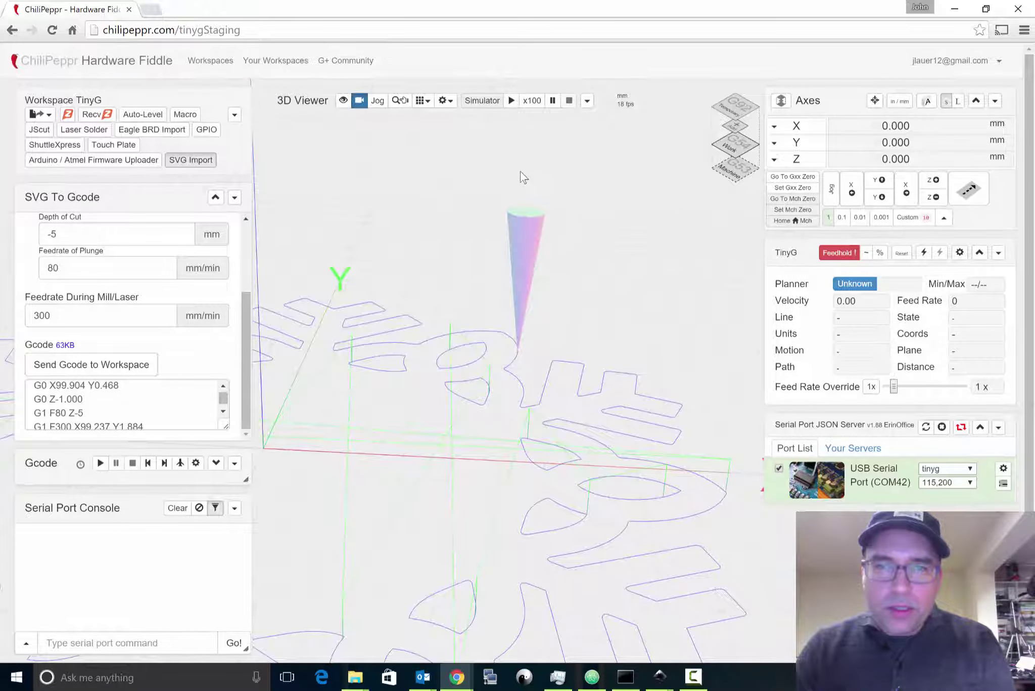
Step: Load snowflake_doily_top.svg from the sample svg folder in File Explorer into the ChiliPeppr workspace
{"action": "key", "text": "alt+Tab"}
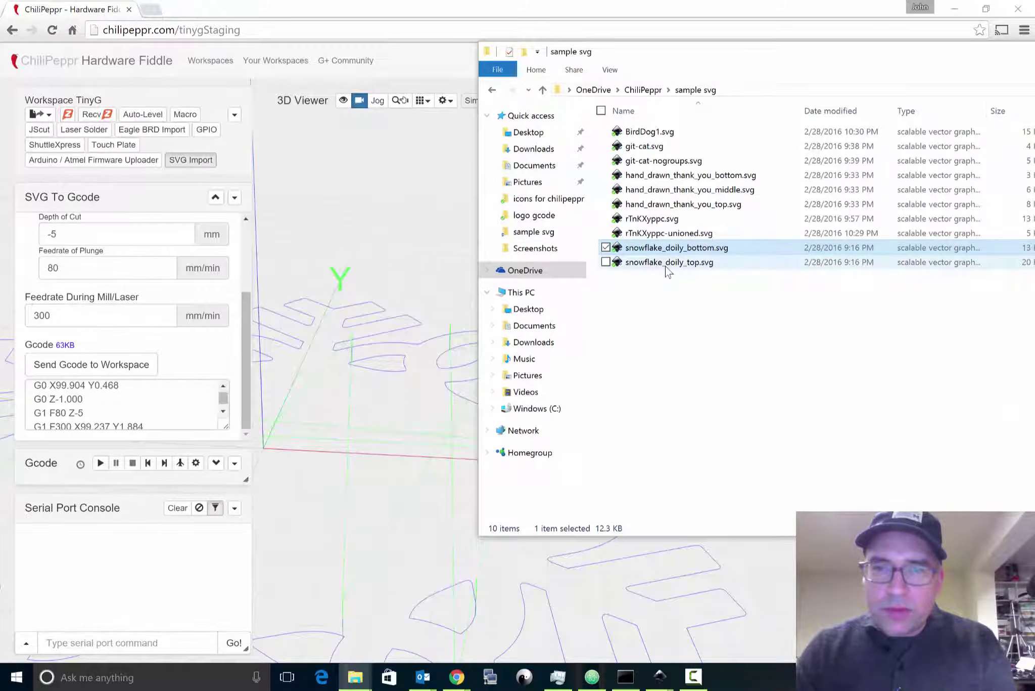
{"action": "left_click", "coordinate": [669, 263]}
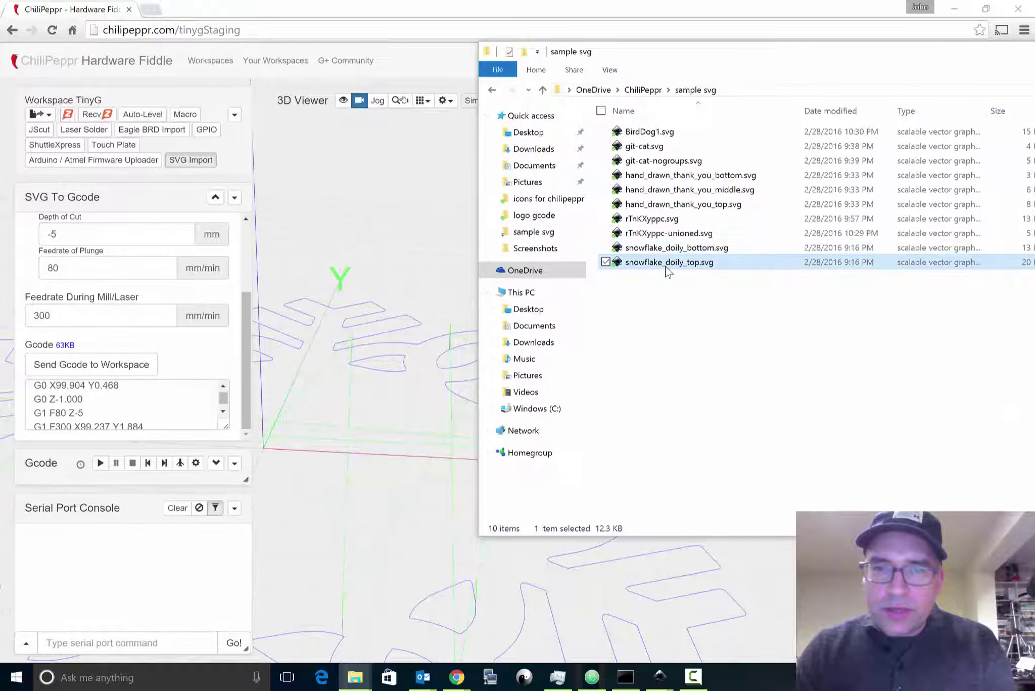
{"action": "left_click_drag", "start_coordinate": [406, 416], "coordinate": [406, 416]}
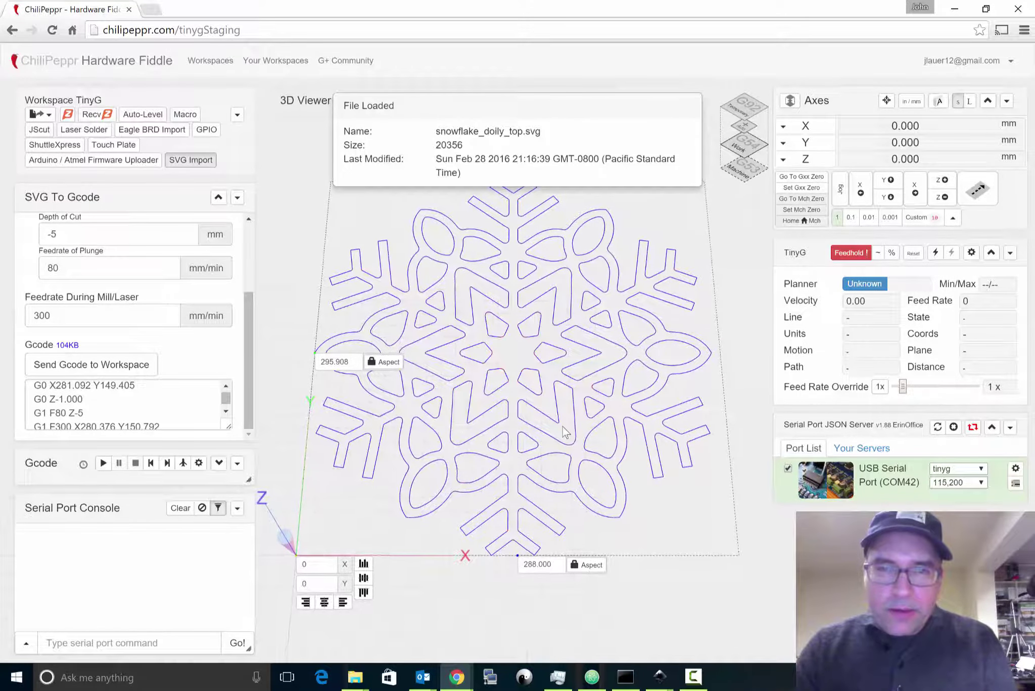
Step: Switch to the browser window with the Google cat svg image results and open the preview of the git-cat.svg image
{"action": "key", "text": "alt+Tab"}
{"action": "key", "text": "alt+Tab"}
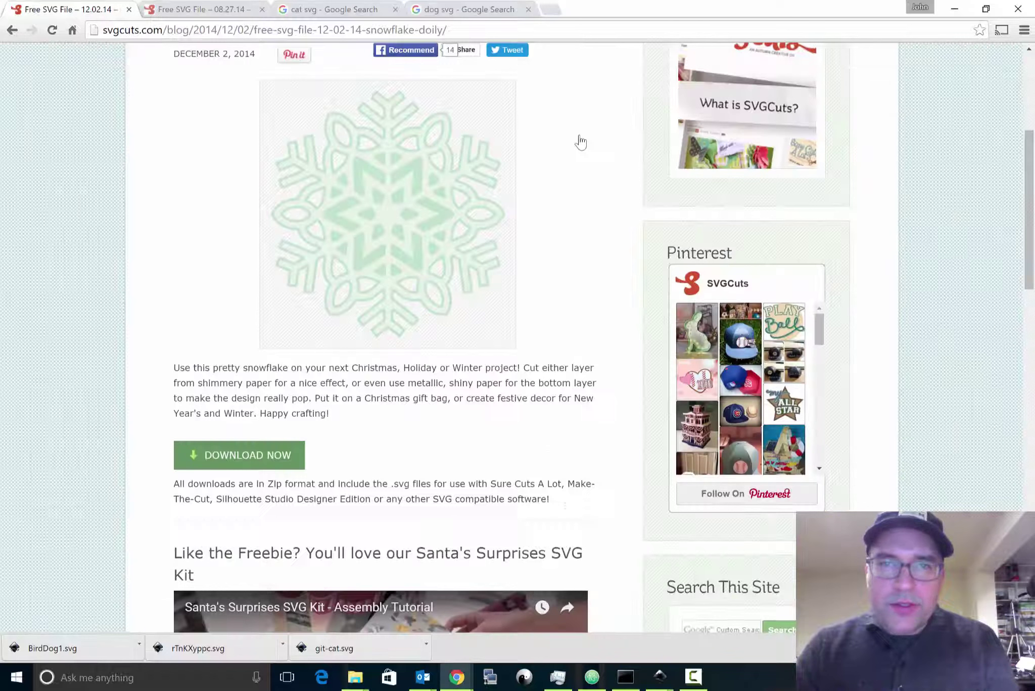
{"action": "left_click", "coordinate": [368, 10]}
{"action": "scroll", "coordinate": [270, 200], "scroll_direction": "up", "scroll_amount": 3}
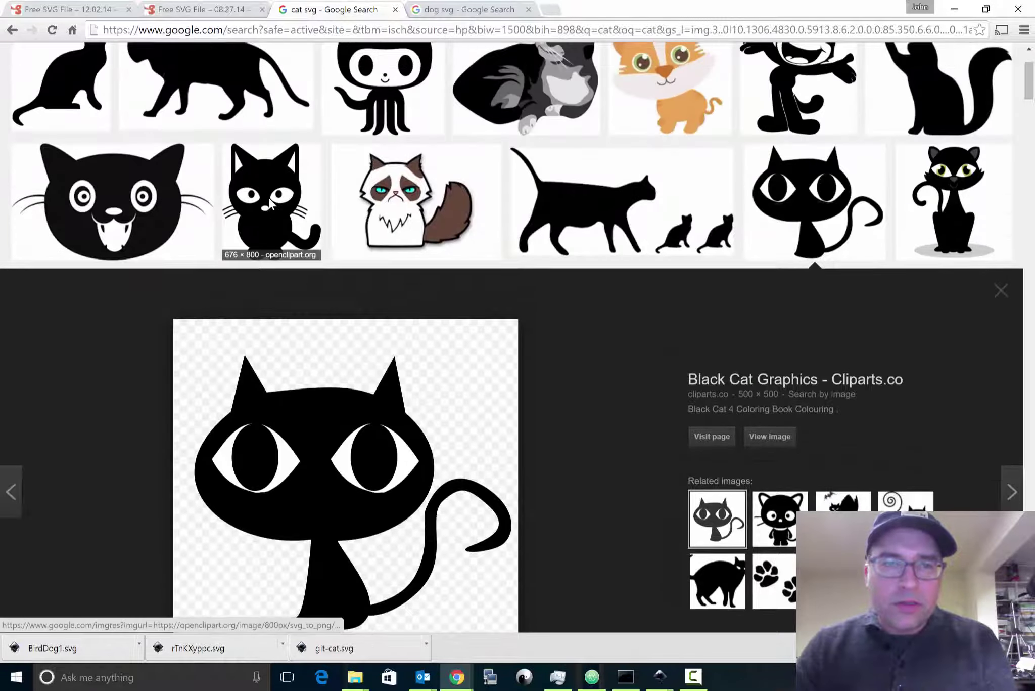
{"action": "scroll", "coordinate": [270, 202], "scroll_direction": "up", "scroll_amount": 2}
{"action": "scroll", "coordinate": [271, 202], "scroll_direction": "down", "scroll_amount": 2}
{"action": "scroll", "coordinate": [271, 202], "scroll_direction": "up", "scroll_amount": 2}
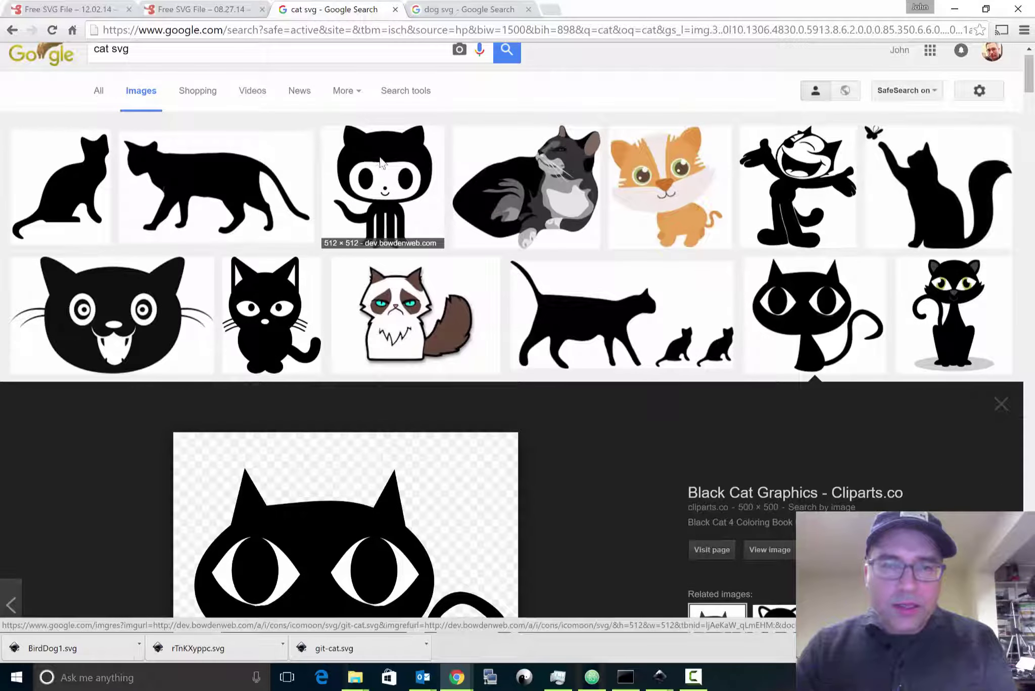
{"action": "left_click", "coordinate": [381, 162]}
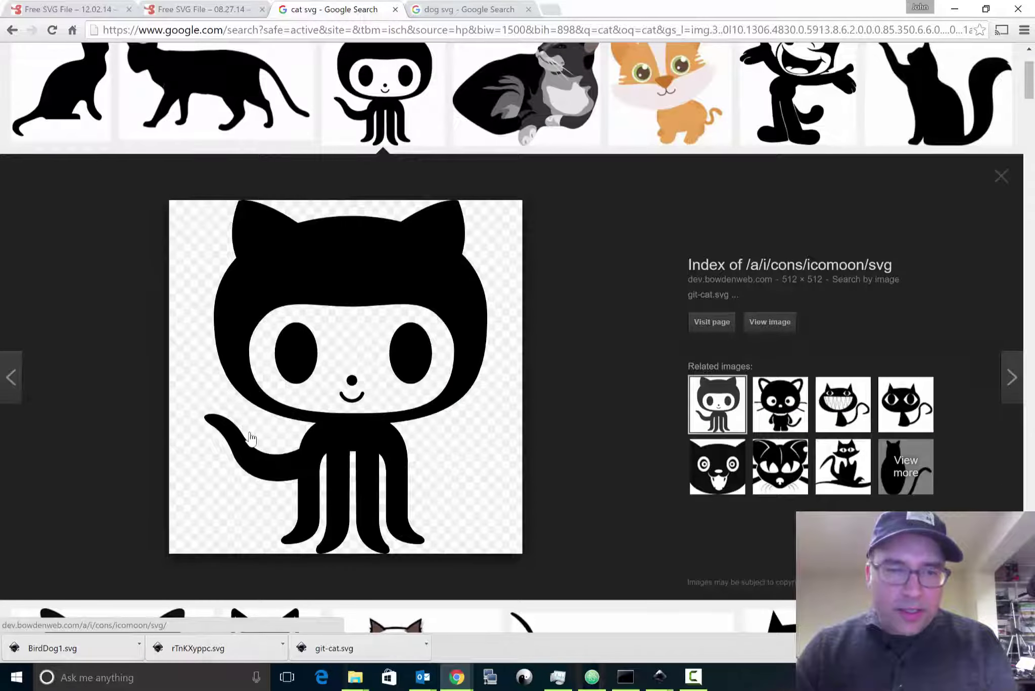
Step: Save the previewed cat image as git-cat (1).svg in the sample svg folder
{"action": "right_click", "coordinate": [332, 341]}
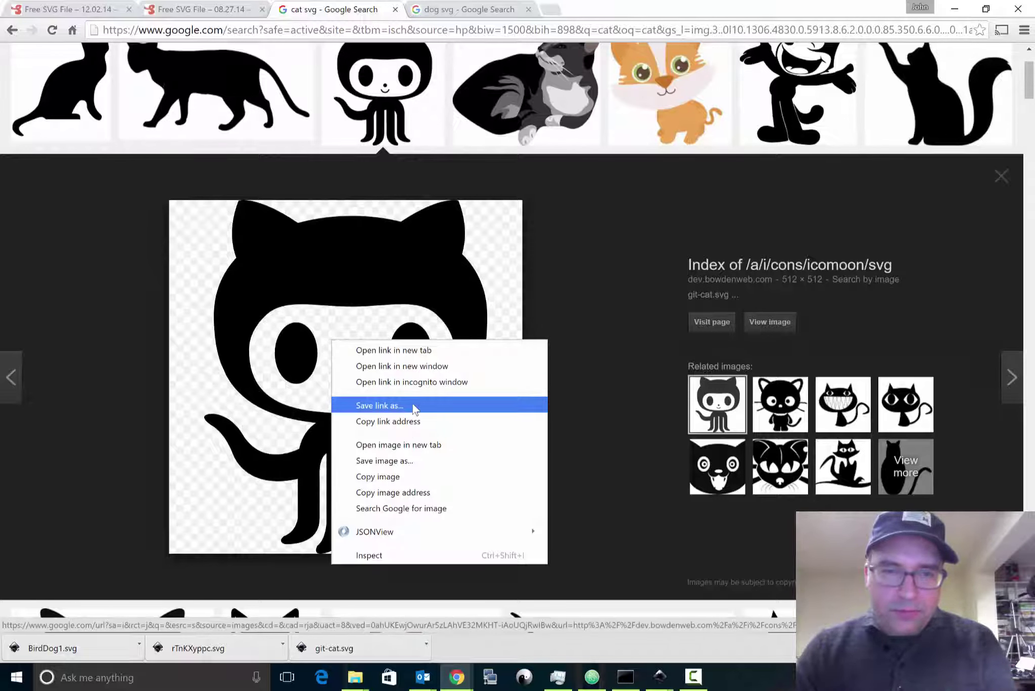
{"action": "left_click", "coordinate": [406, 461]}
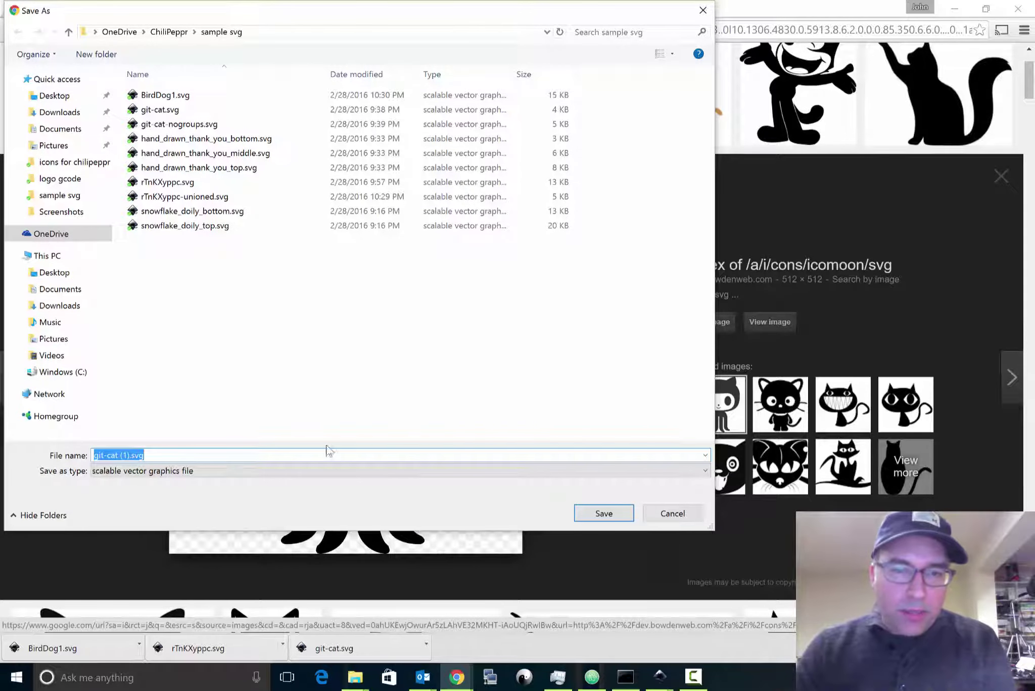
{"action": "left_click", "coordinate": [592, 512]}
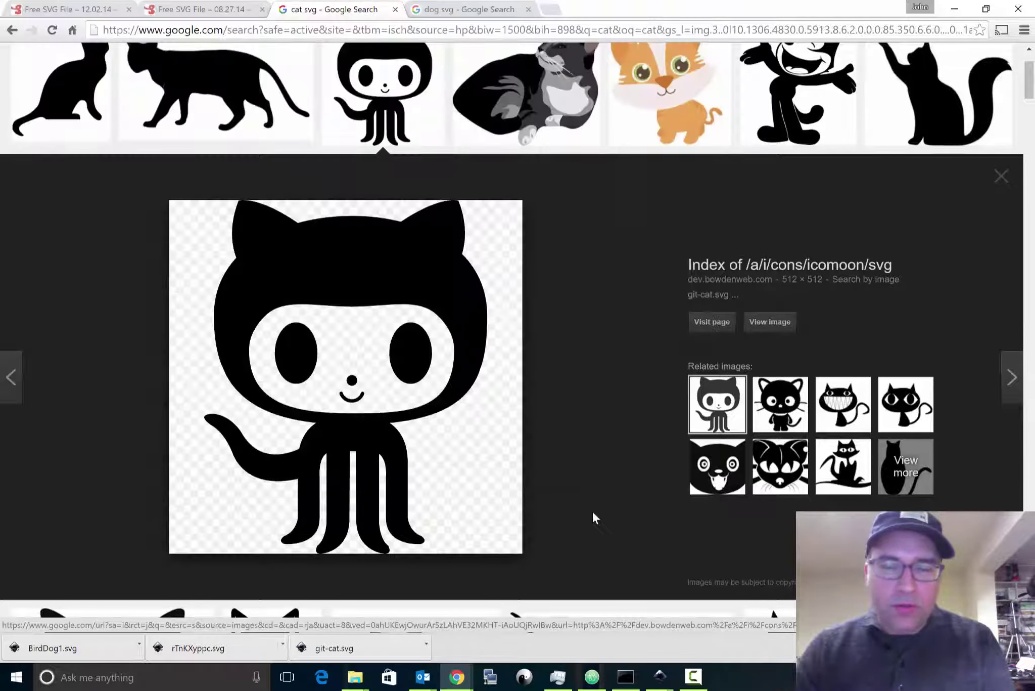
Step: Load git-cat (1).svg from the sample svg folder in File Explorer into the ChiliPeppr workspace
{"action": "key", "text": "alt+Tab"}
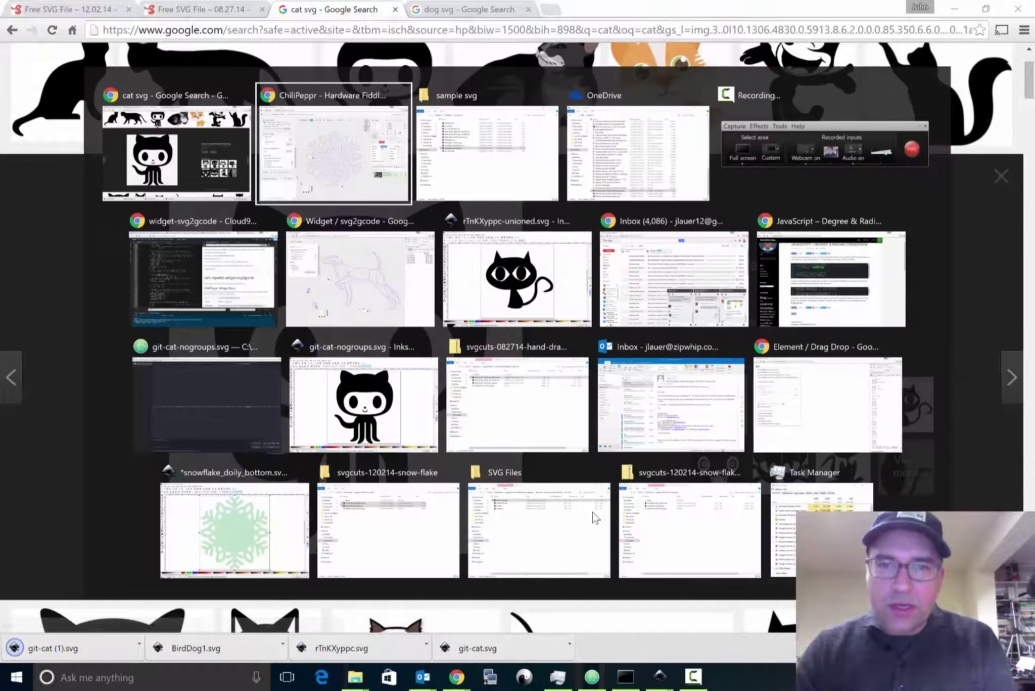
{"action": "key", "text": "alt+Tab"}
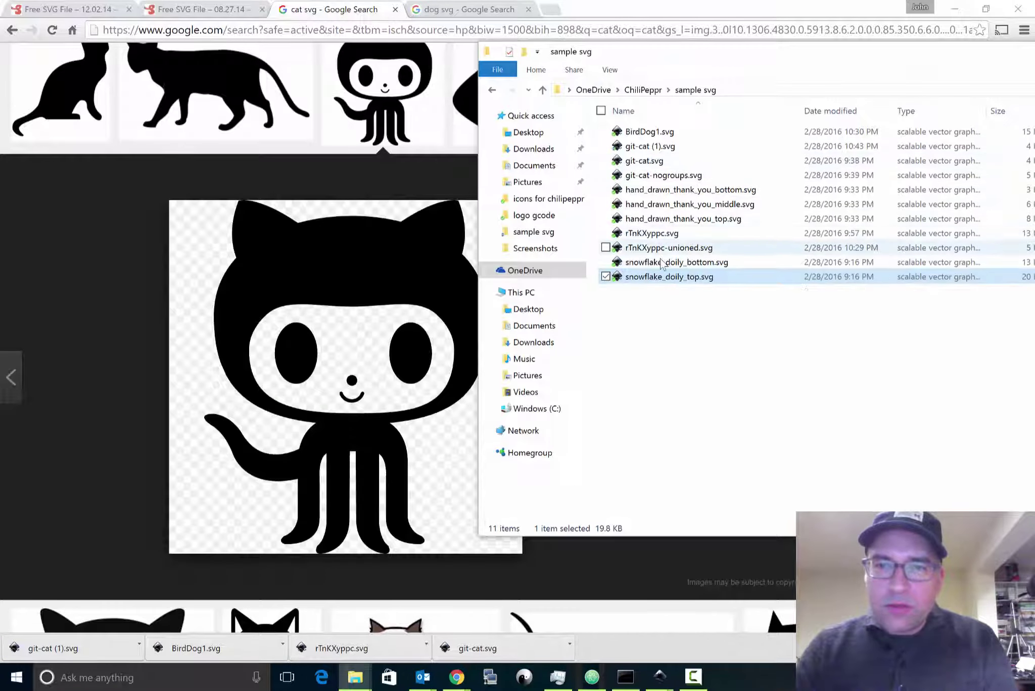
{"action": "left_click", "coordinate": [669, 146]}
{"action": "key", "text": "alt+Tab"}
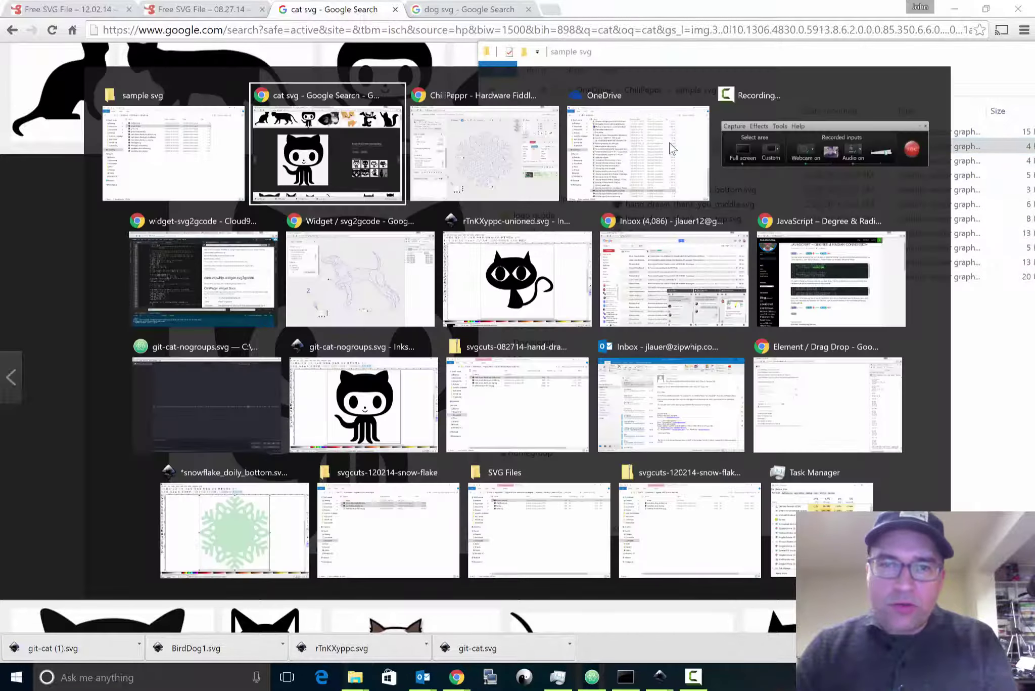
{"action": "key", "text": "alt+Tab"}
{"action": "key", "text": "alt+Tab"}
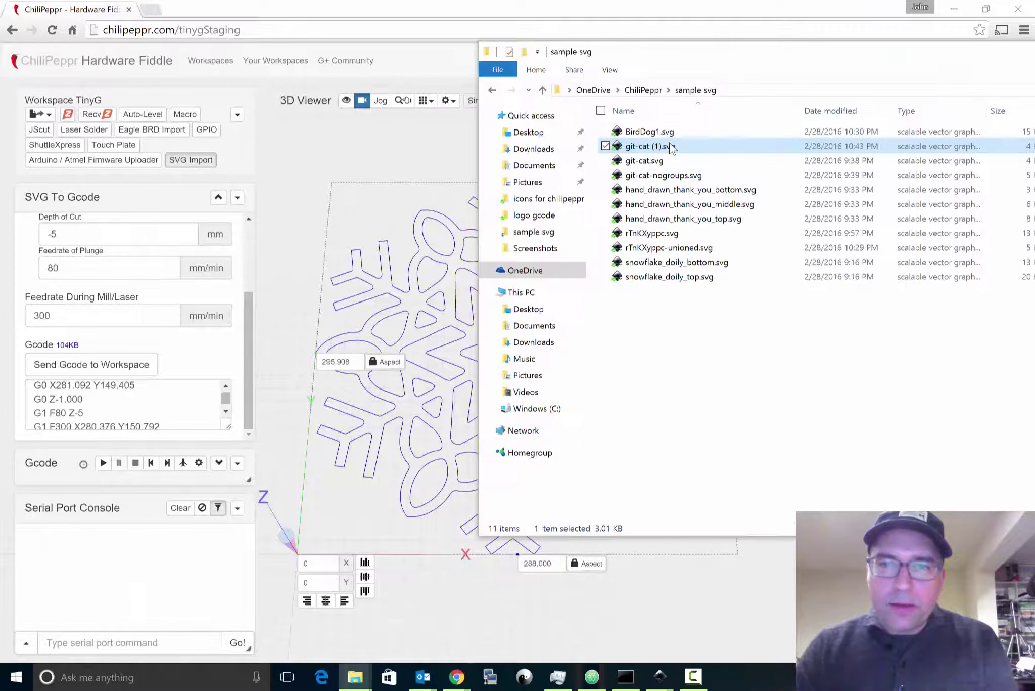
{"action": "left_click_drag", "start_coordinate": [669, 146], "coordinate": [451, 338]}
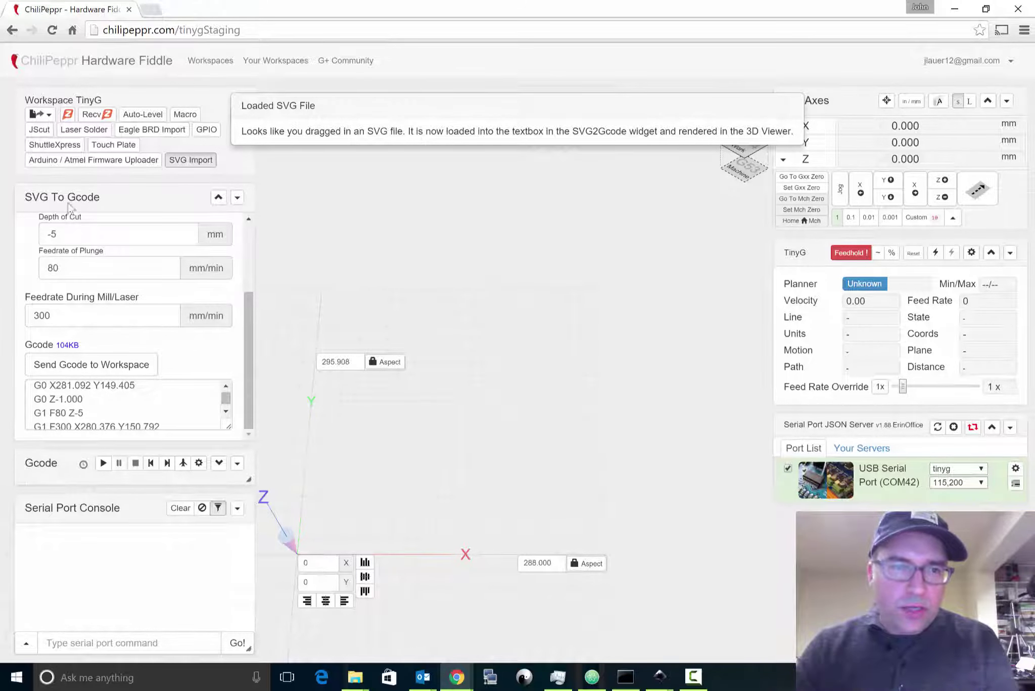
Step: Examine the SVG import's Render settings for feedback on the loaded cat file
{"action": "scroll", "coordinate": [69, 240], "scroll_direction": "up", "scroll_amount": 3}
{"action": "left_click", "coordinate": [55, 233]}
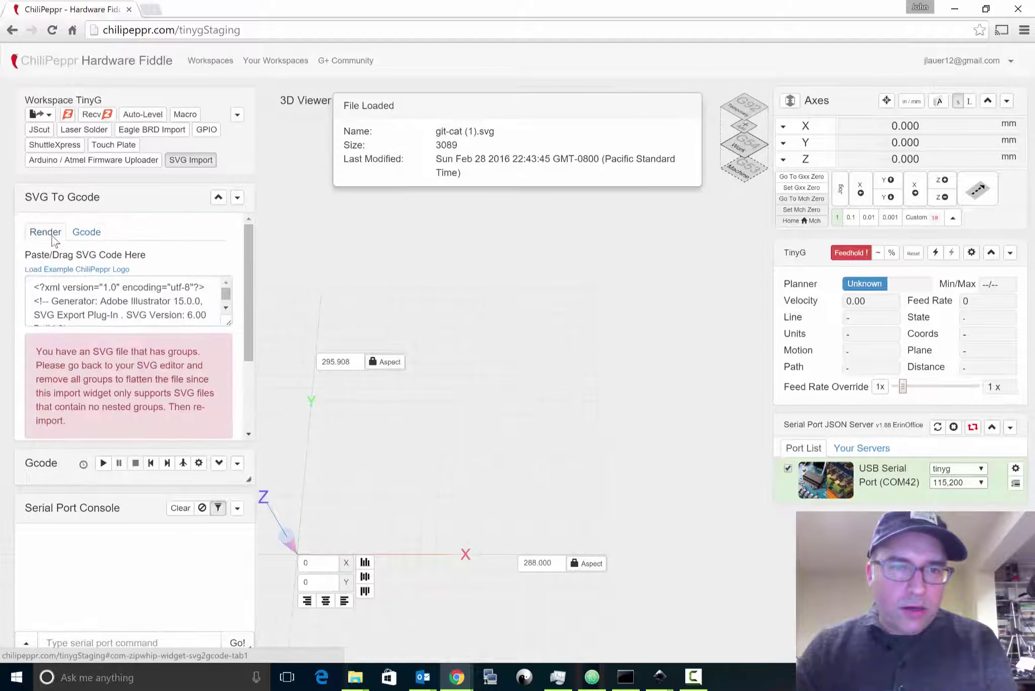
{"action": "scroll", "coordinate": [96, 344], "scroll_direction": "down", "scroll_amount": 1}
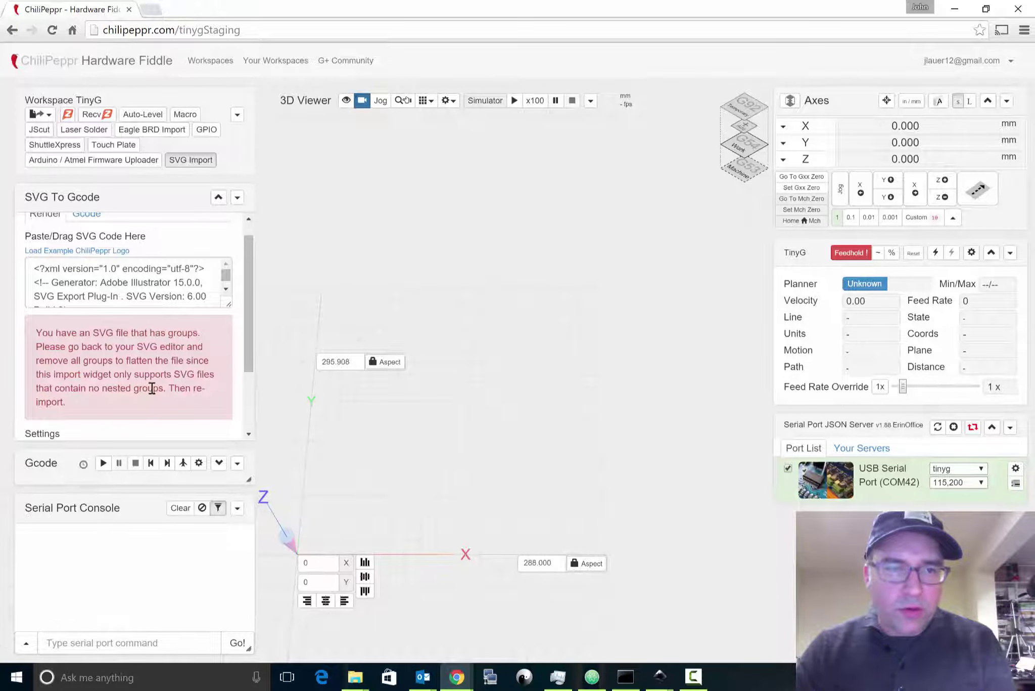
Step: Open git-cat (1).svg from the sample svg folder in Inkscape and maximize its window
{"action": "key", "text": "alt+Tab"}
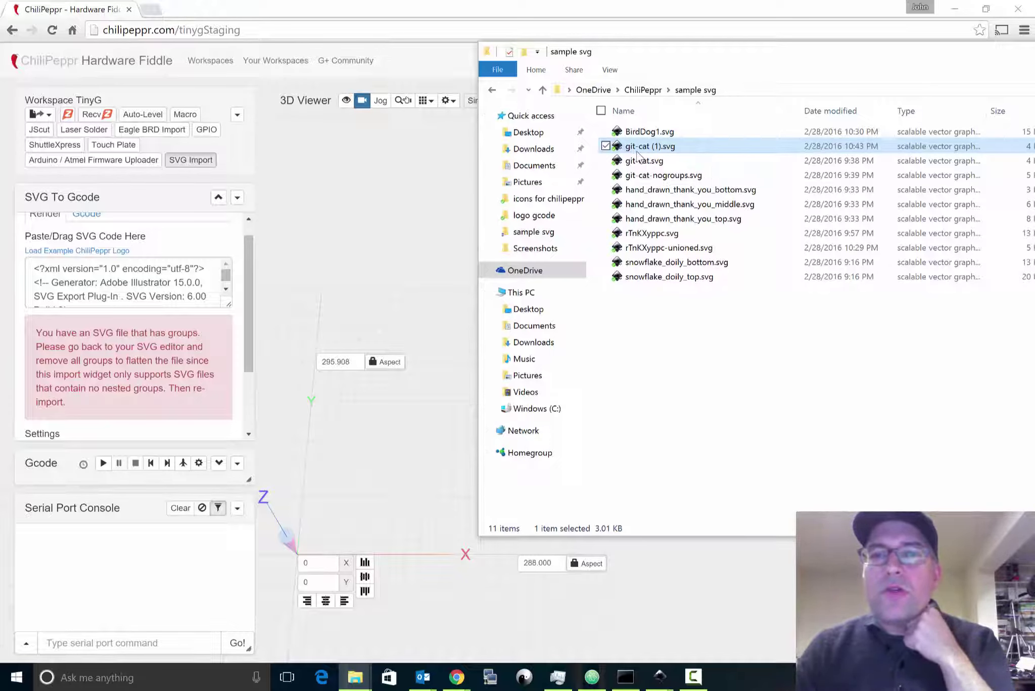
{"action": "double_click", "coordinate": [637, 150]}
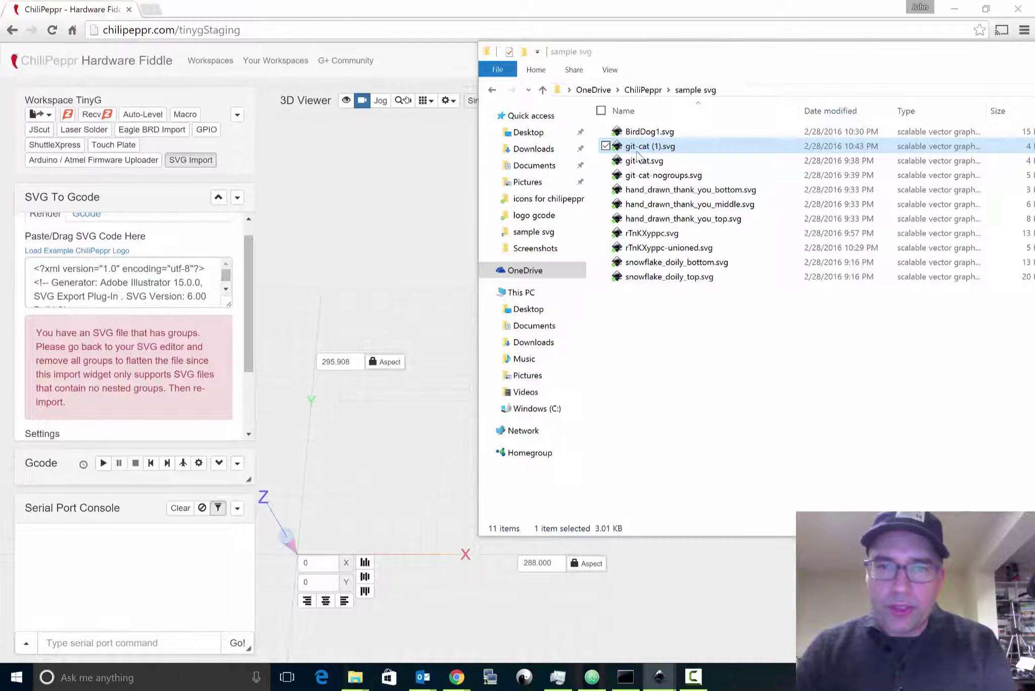
{"action": "double_click", "coordinate": [310, 19]}
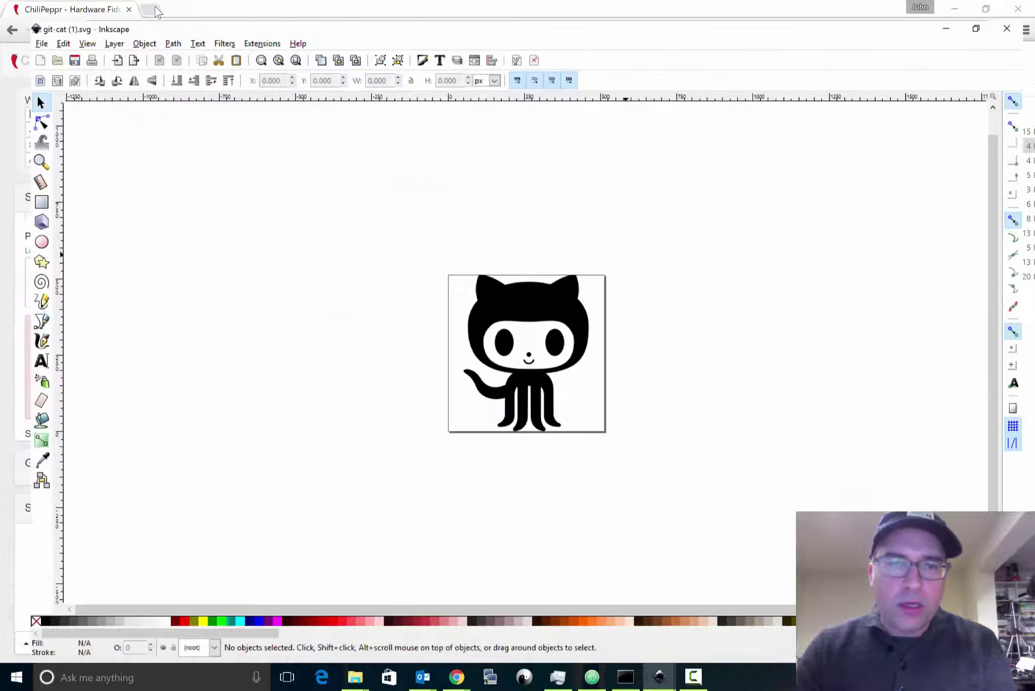
Step: Select all of the cat artwork and ungroup it
{"action": "key", "text": "ctrl+a"}
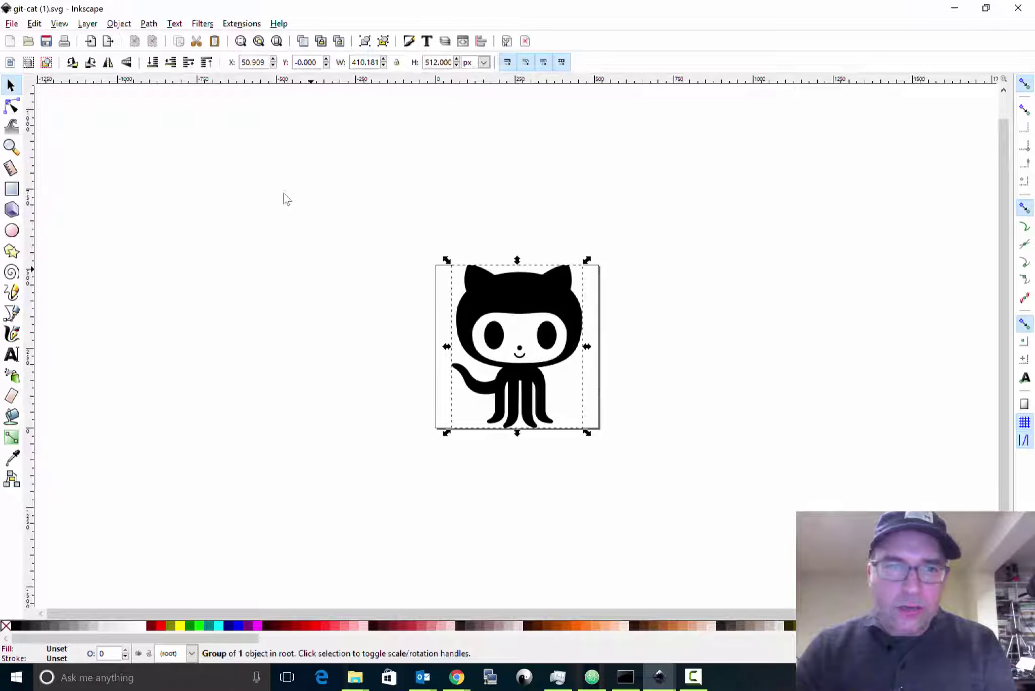
{"action": "key", "text": "5"}
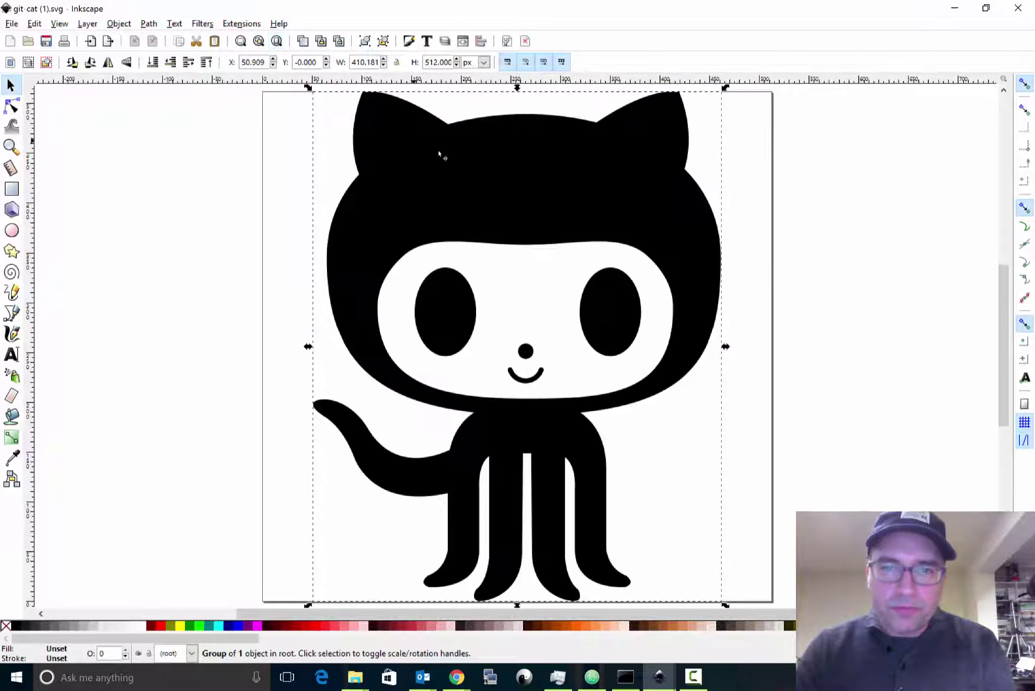
{"action": "right_click", "coordinate": [443, 157]}
{"action": "left_click", "coordinate": [506, 421]}
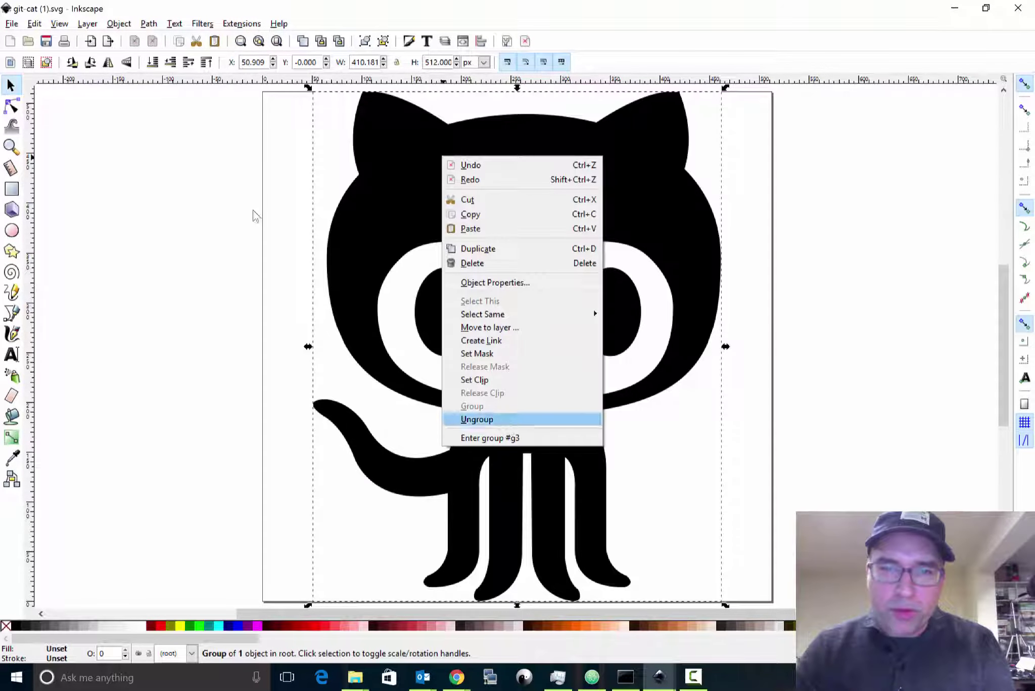
Step: Ungroup the remaining nested group of the cat artwork into separate paths
{"action": "left_click", "coordinate": [766, 222]}
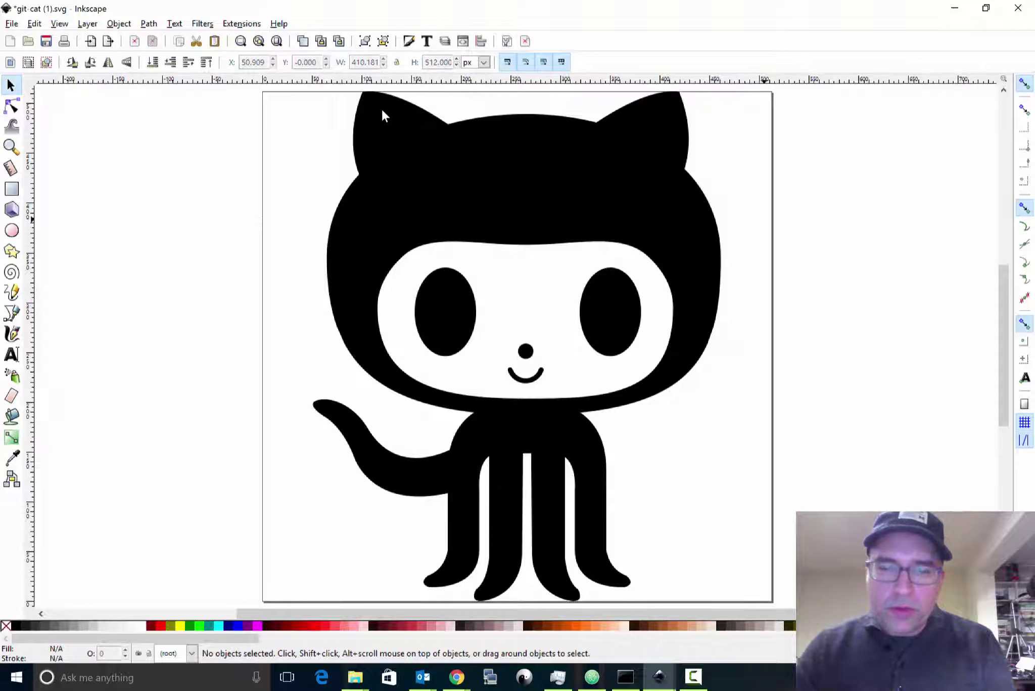
{"action": "left_click", "coordinate": [382, 116]}
{"action": "right_click", "coordinate": [623, 159]}
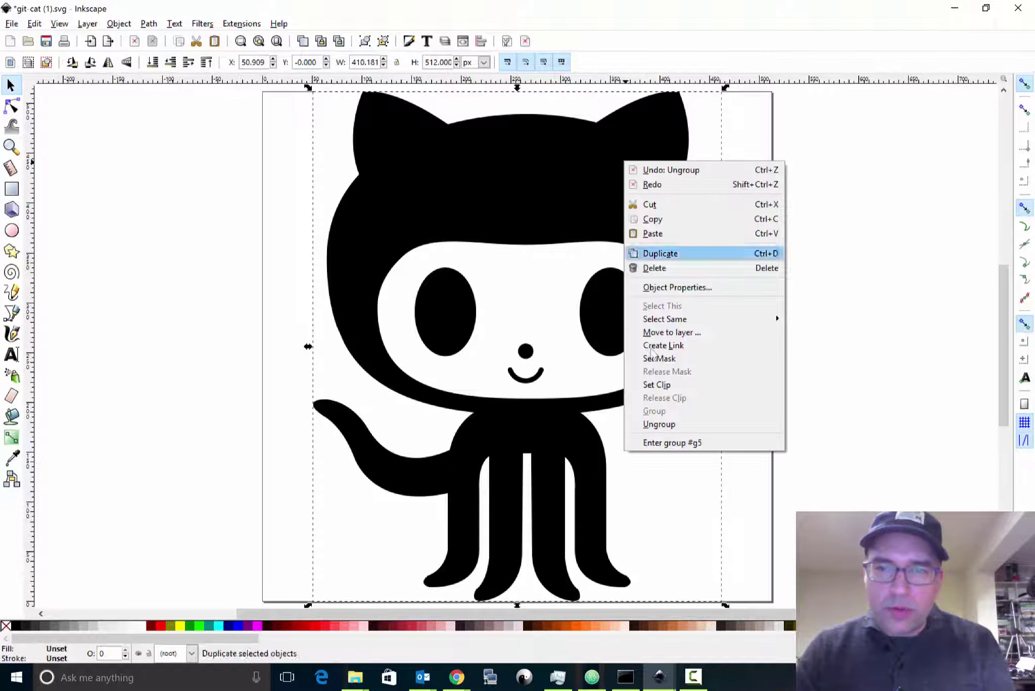
{"action": "left_click", "coordinate": [657, 420]}
{"action": "left_click", "coordinate": [736, 260]}
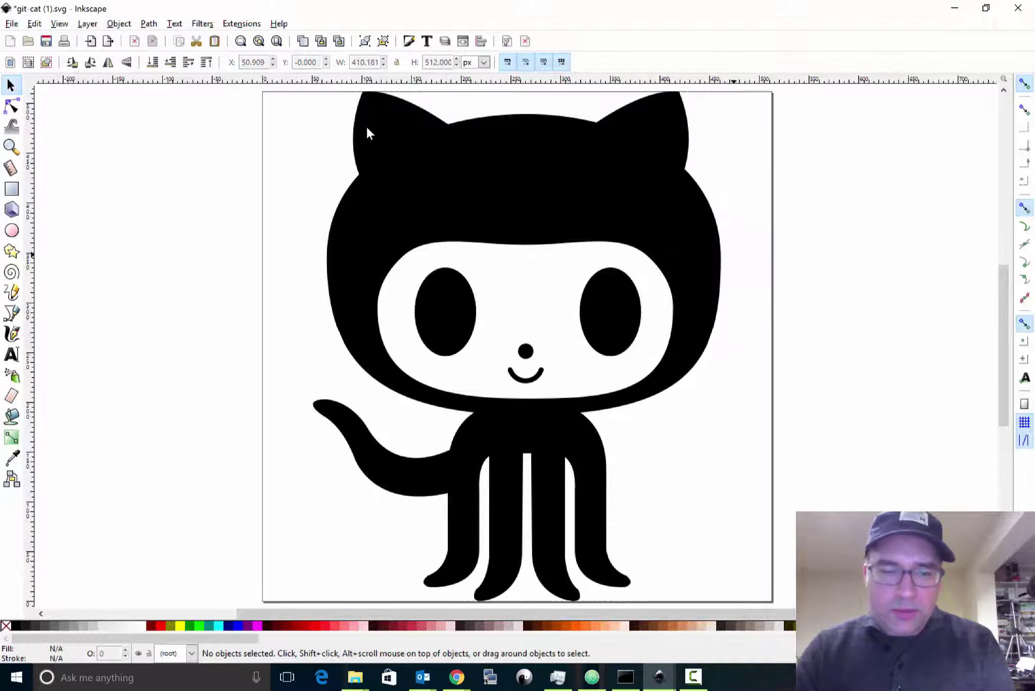
Step: Select all of the cat's separate paths and save git-cat (1).svg
{"action": "key", "text": "ctrl+a"}
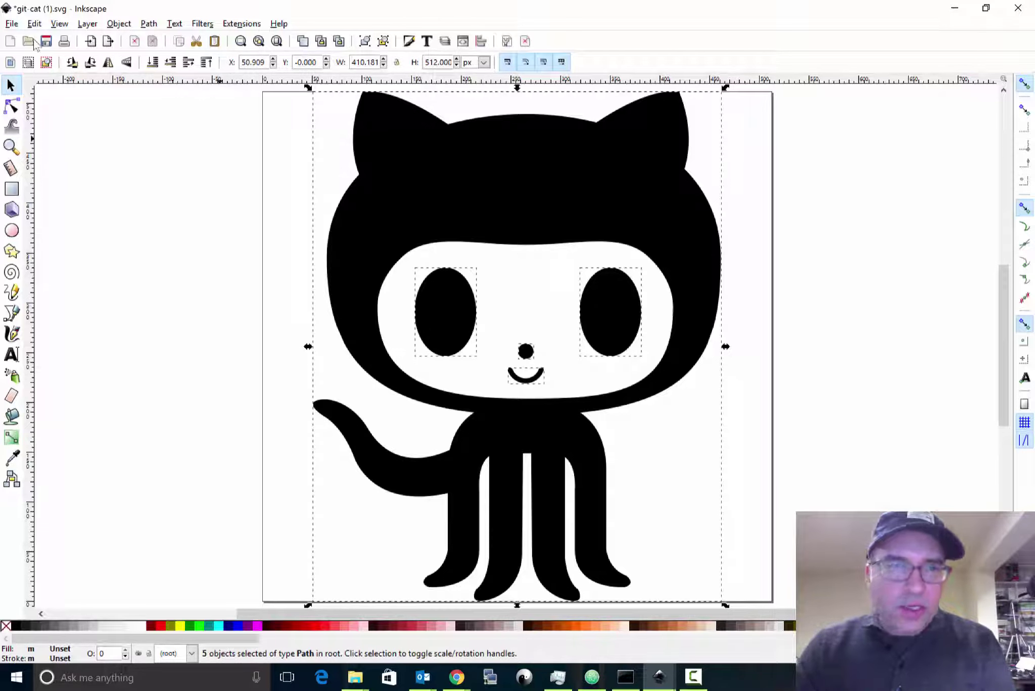
{"action": "left_click", "coordinate": [11, 23]}
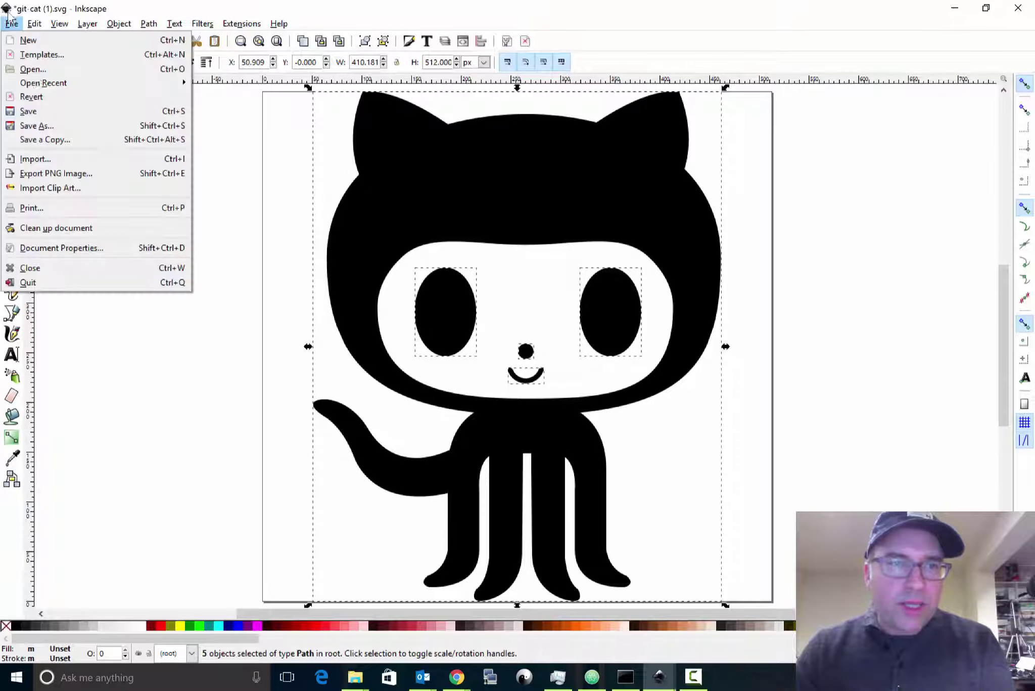
{"action": "left_click", "coordinate": [43, 113]}
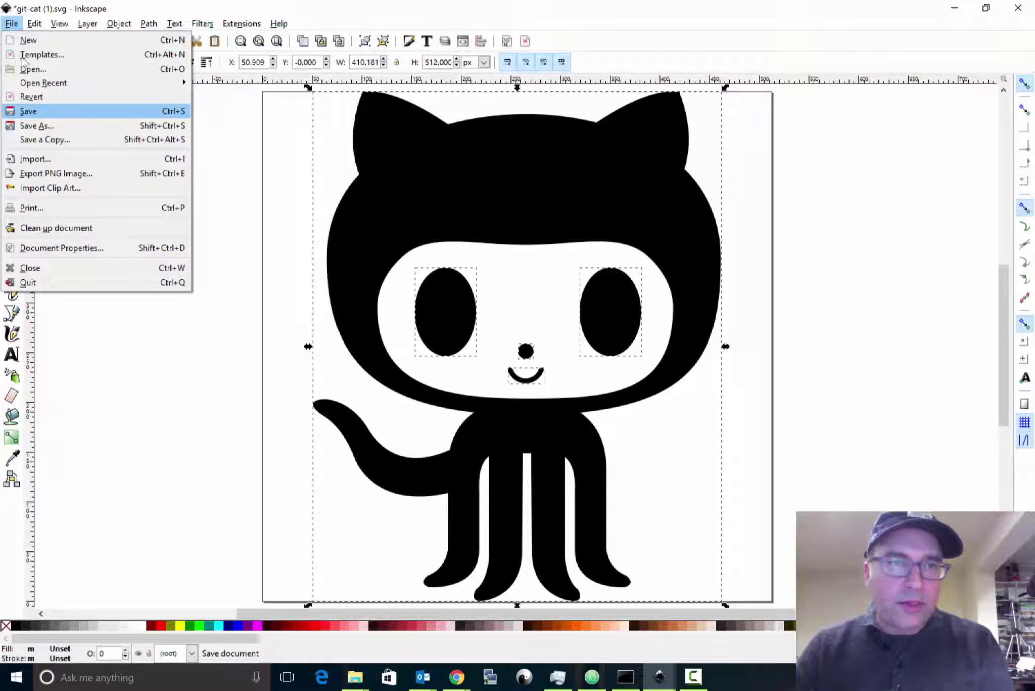
Step: Switch to ChiliPeppr and load the flattened git-cat (1).svg from the sample svg folder into the workspace
{"action": "key", "text": "alt+Tab"}
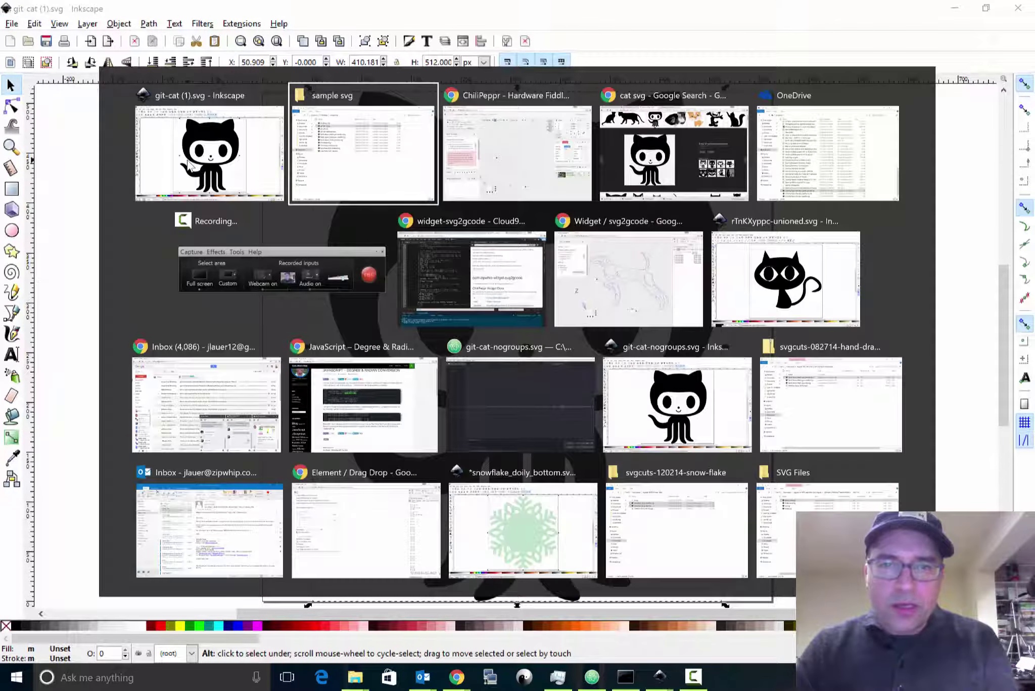
{"action": "key", "text": "alt+Tab"}
{"action": "key", "text": "Tab"}
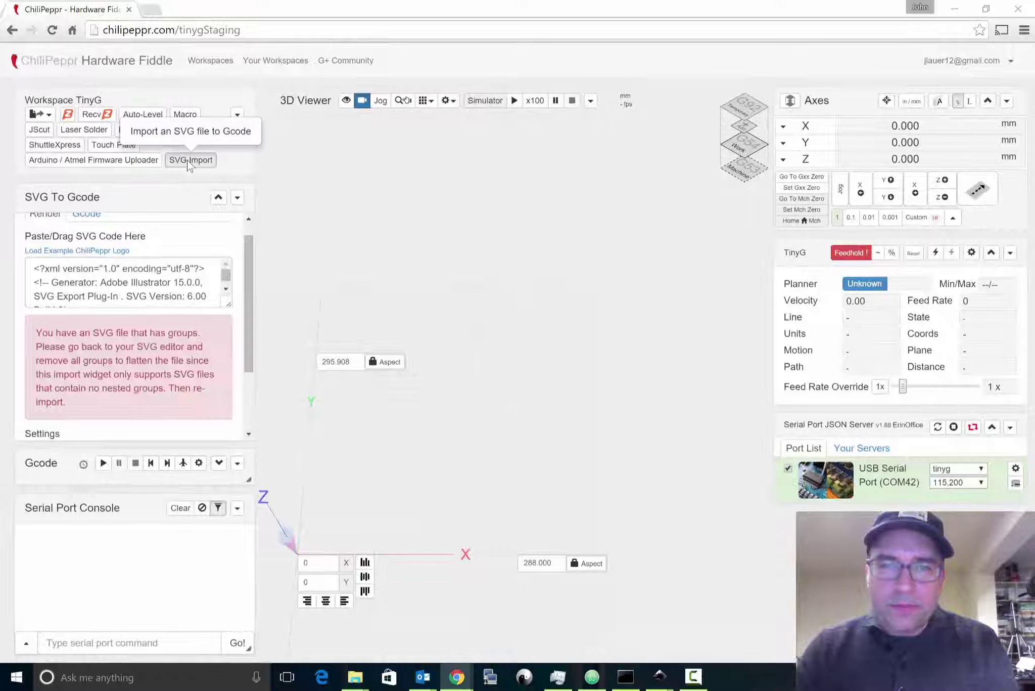
{"action": "key", "text": "alt+Tab"}
{"action": "left_click_drag", "start_coordinate": [627, 151], "coordinate": [418, 313]}
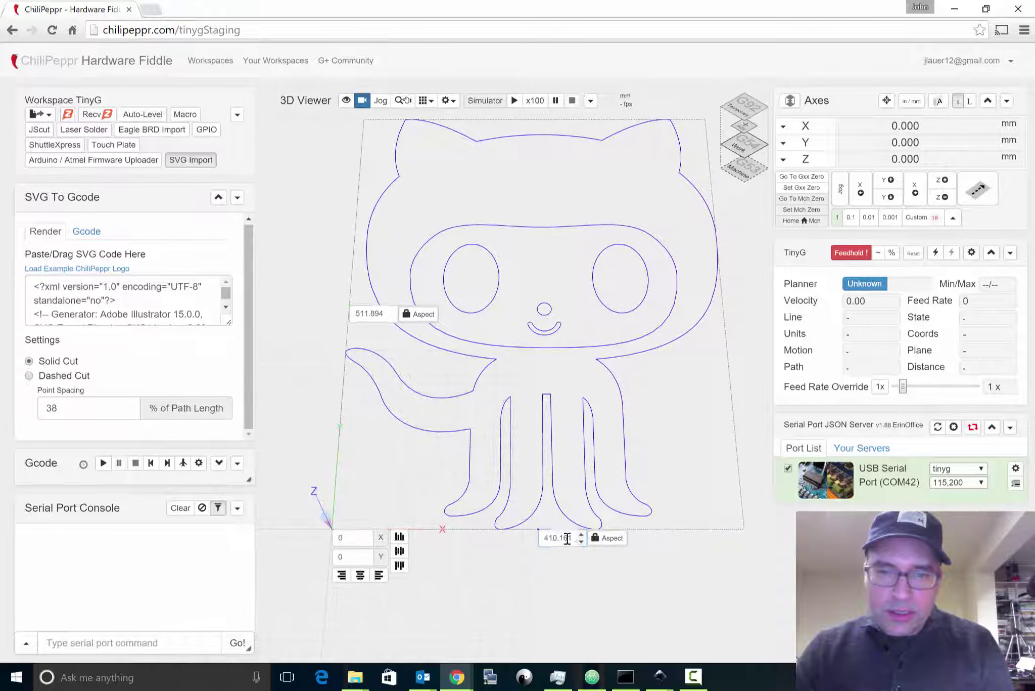
Step: Set the imported cat's width to 100 mm with the aspect ratio locked and fit it in the 3D view
{"action": "left_click", "coordinate": [568, 537]}
{"action": "double_click", "coordinate": [569, 536]}
{"action": "type", "text": "100"}
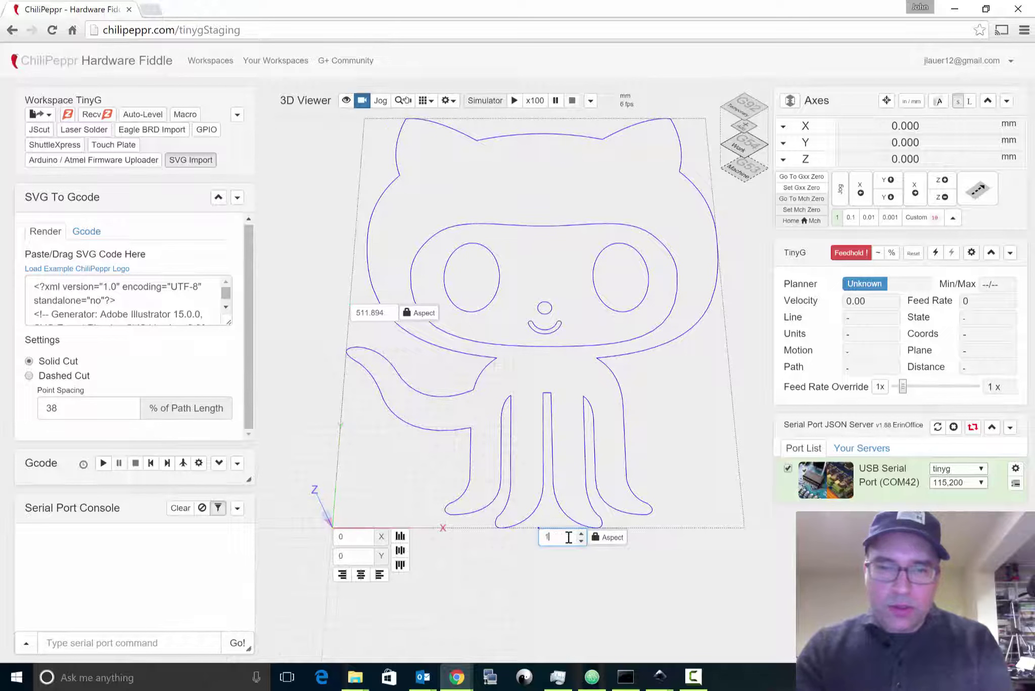
{"action": "key", "text": "Return"}
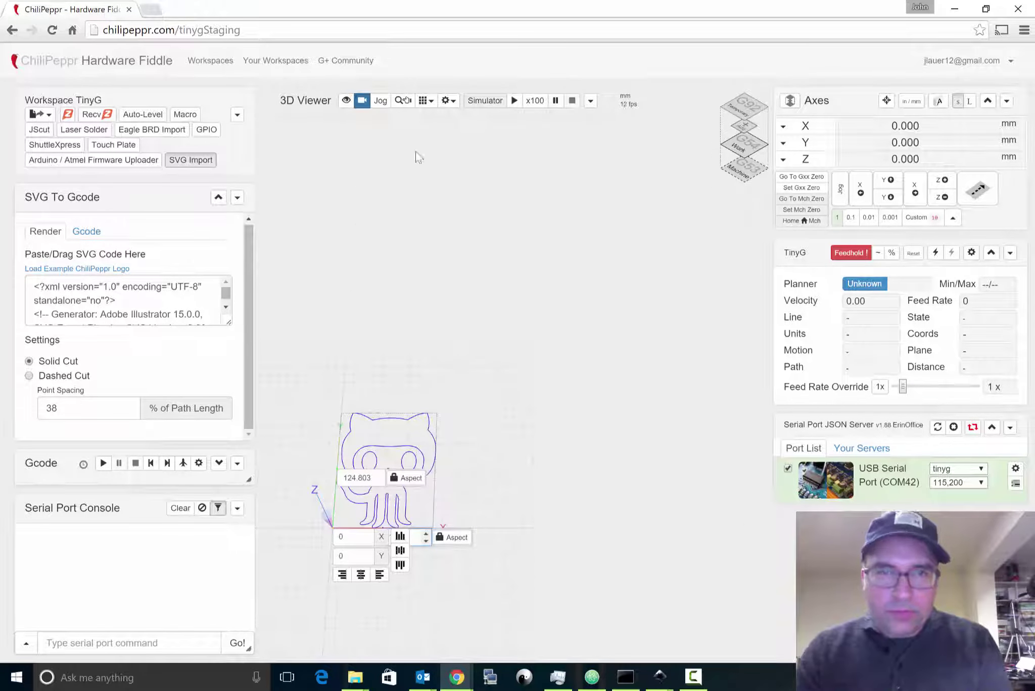
{"action": "left_click", "coordinate": [346, 101]}
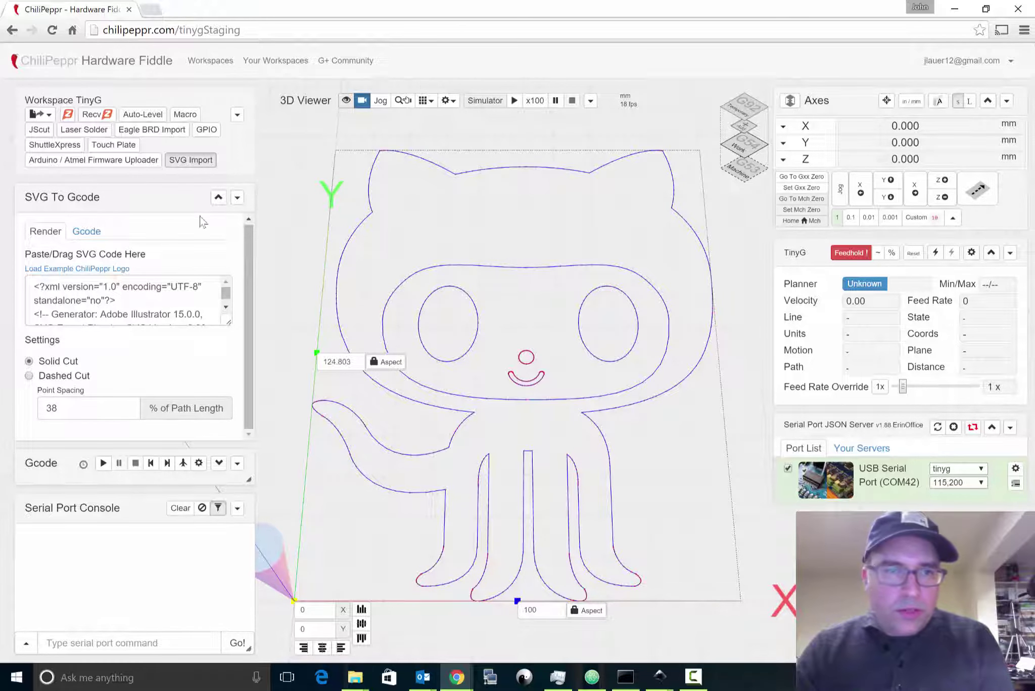
Step: Set the Mill mode depth of cut to -11 mm and send the generated Gcode to the workspace
{"action": "left_click", "coordinate": [87, 233]}
{"action": "left_click", "coordinate": [78, 349]}
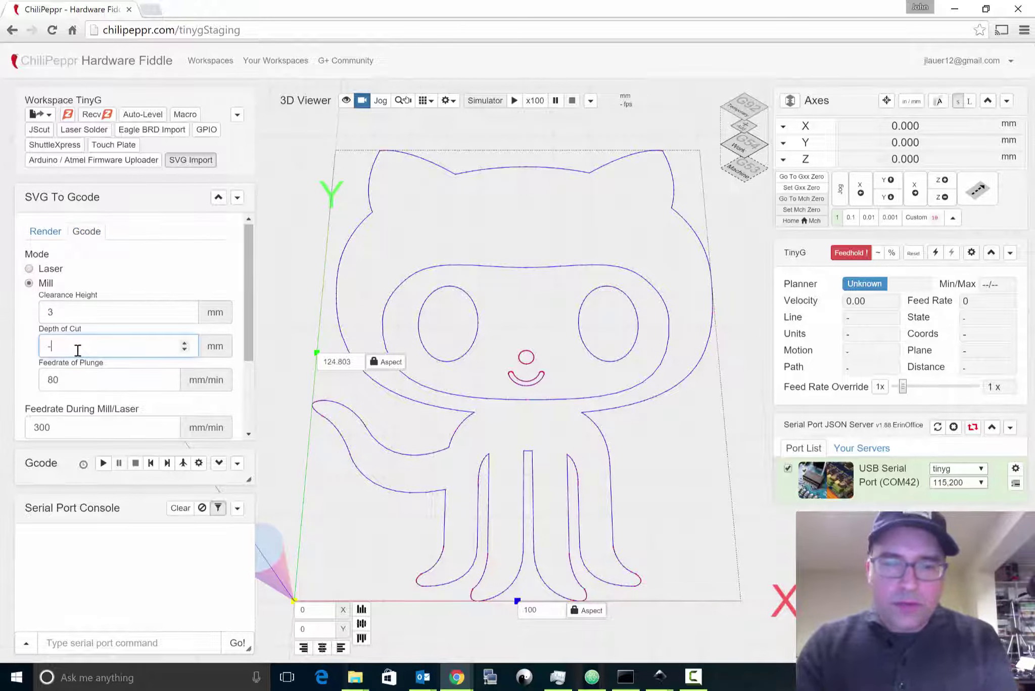
{"action": "type", "text": "11"}
{"action": "scroll", "coordinate": [77, 349], "scroll_direction": "down", "scroll_amount": 2}
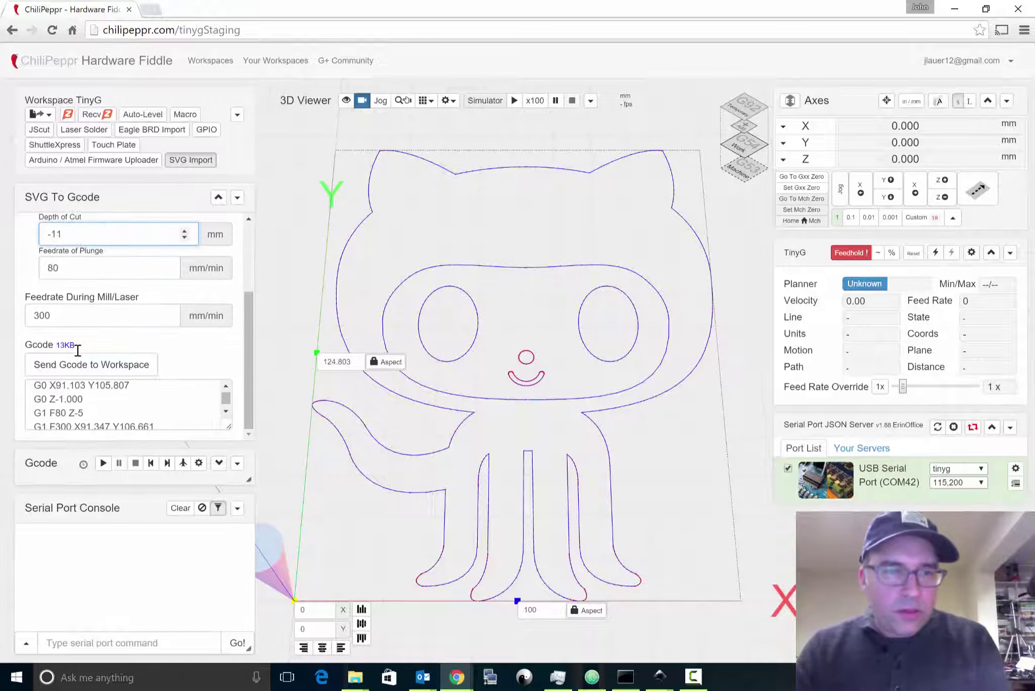
{"action": "left_click", "coordinate": [77, 351]}
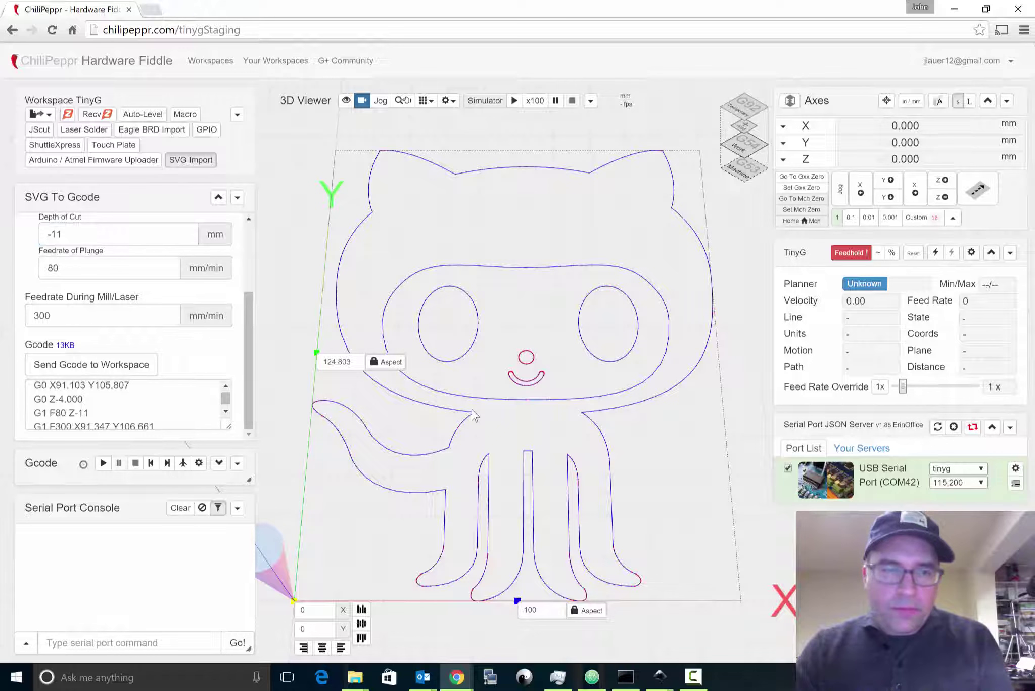
{"action": "left_click", "coordinate": [130, 371]}
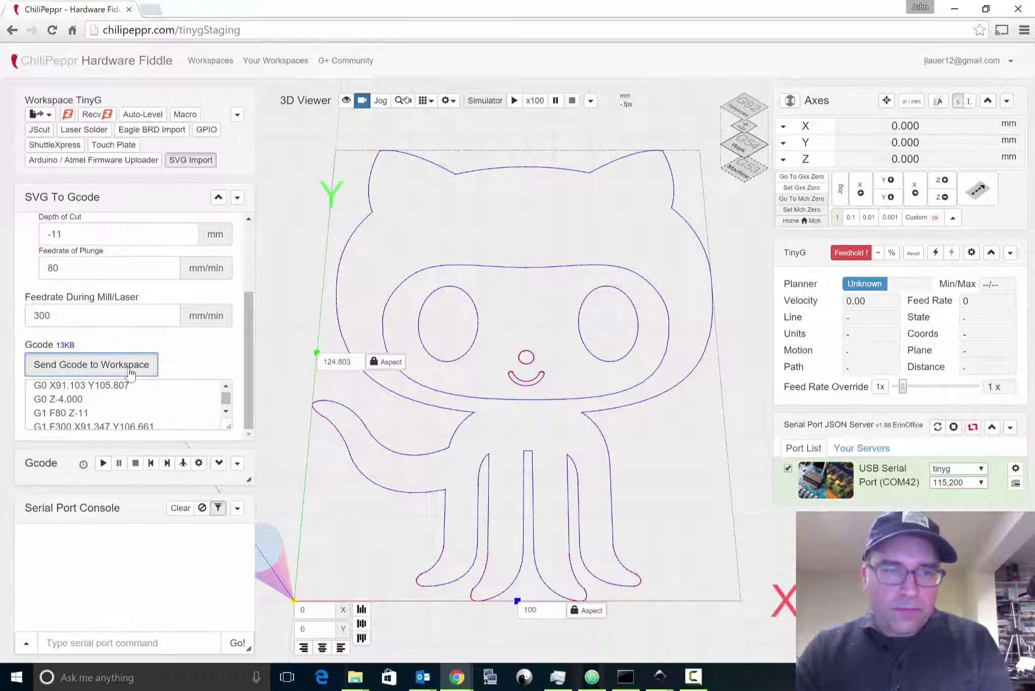
{"action": "left_click", "coordinate": [466, 450]}
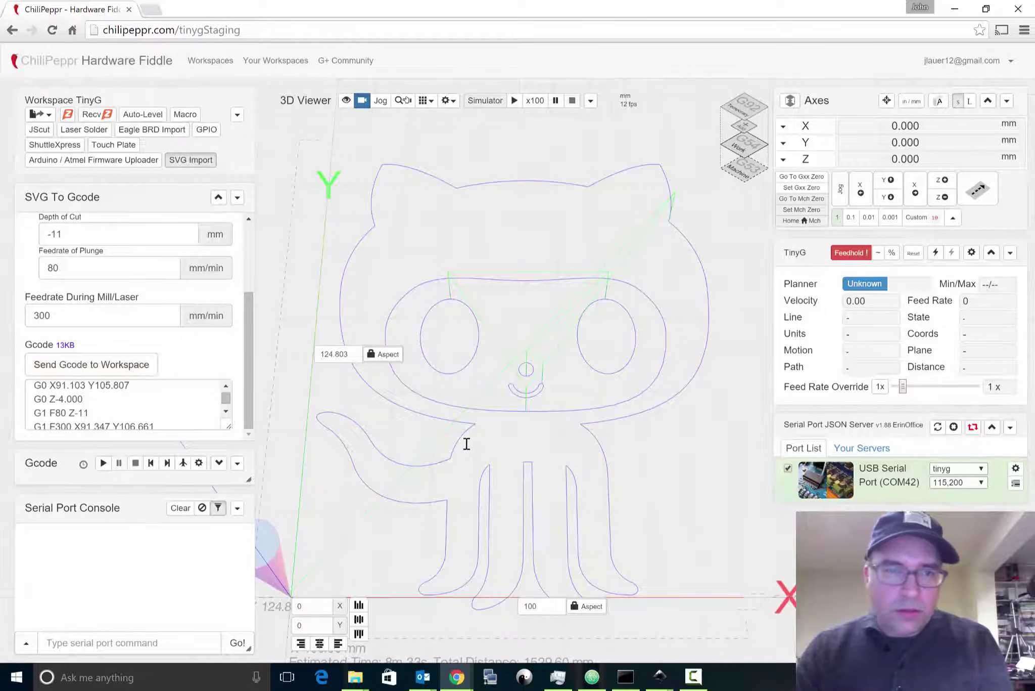
Step: Hide the SVG import widget, examine the cat's milling toolpath from the side in 3D, and reopen the widget
{"action": "left_click", "coordinate": [194, 163]}
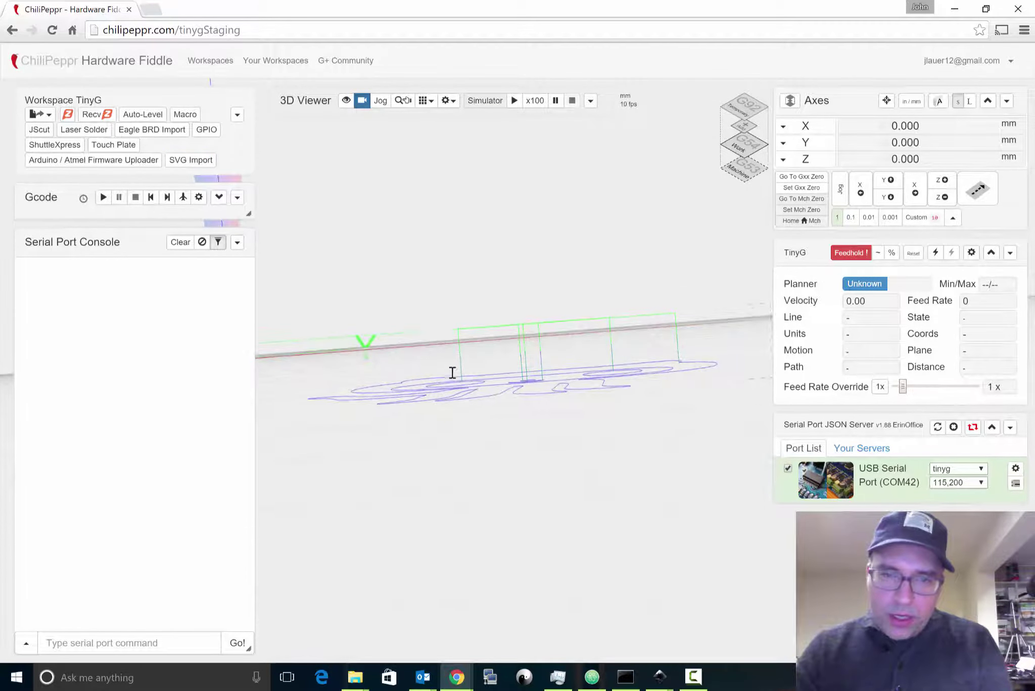
{"action": "left_click_drag", "start_coordinate": [452, 373], "coordinate": [462, 547]}
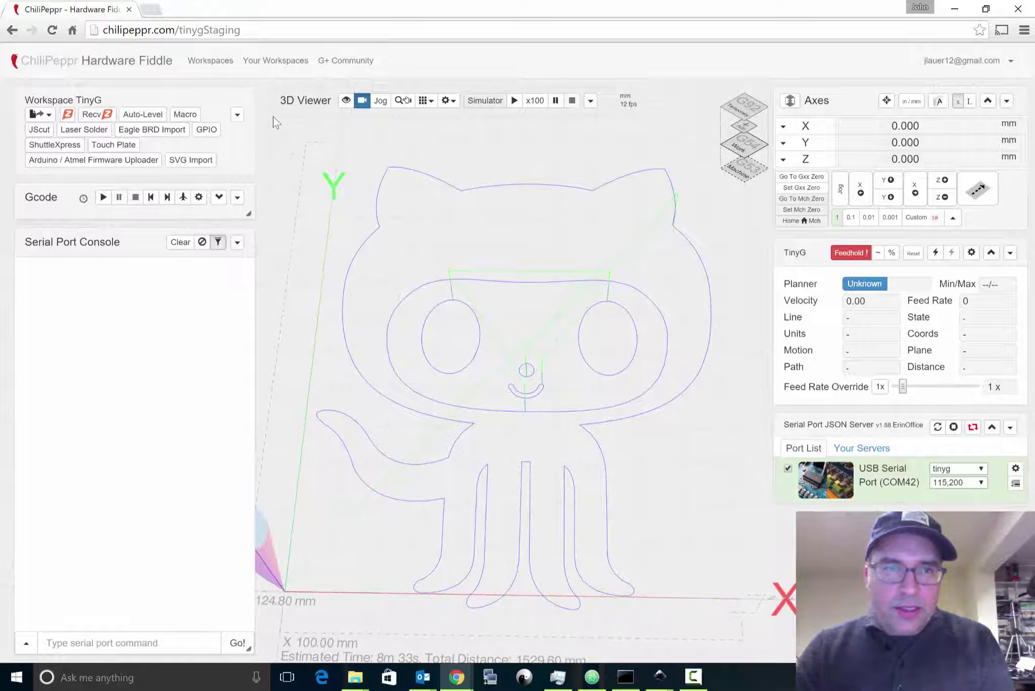
{"action": "left_click", "coordinate": [190, 161]}
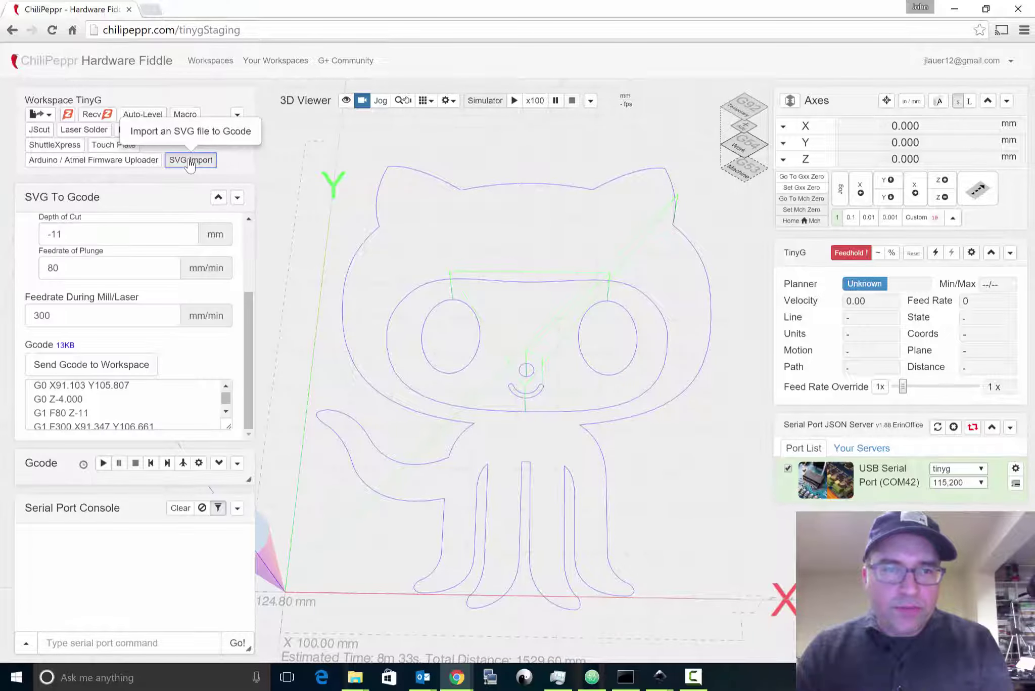